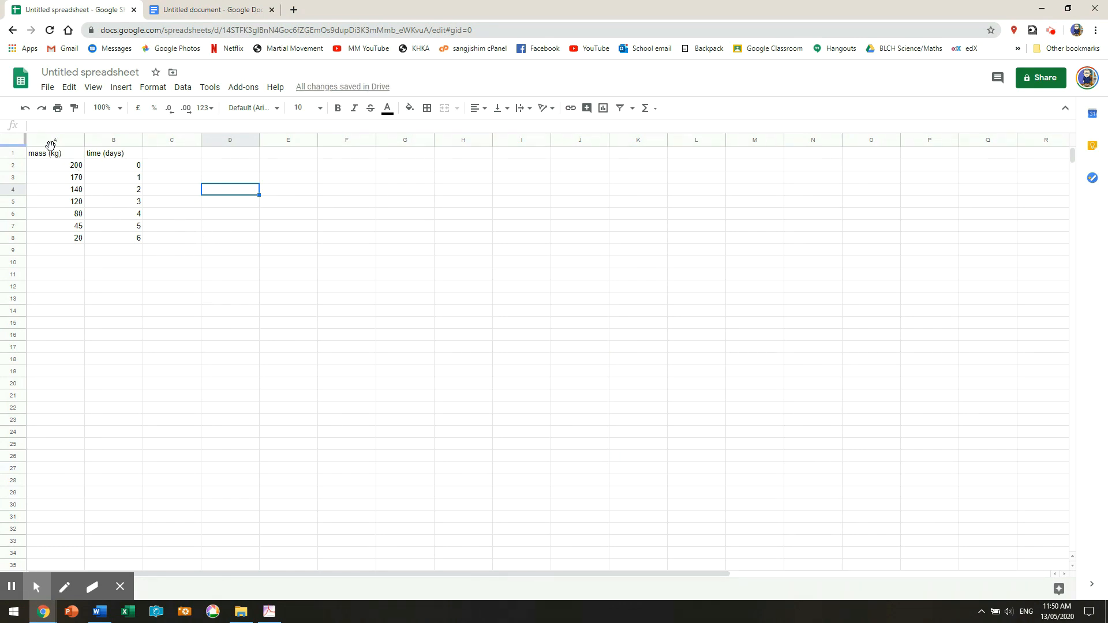
- Insert a chart from the mass and time data in A1:B8 and enlarge it up to about row 2 and column M
{"action": "left_click_drag", "start_coordinate": [139, 240], "coordinate": [60, 161]}
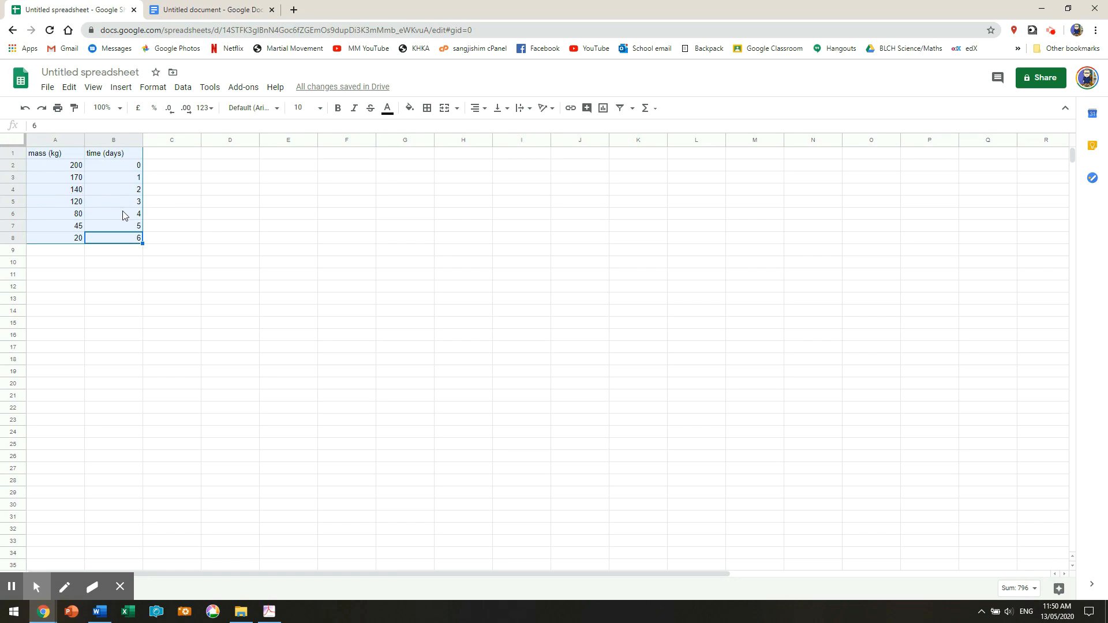
{"action": "left_click", "coordinate": [121, 88]}
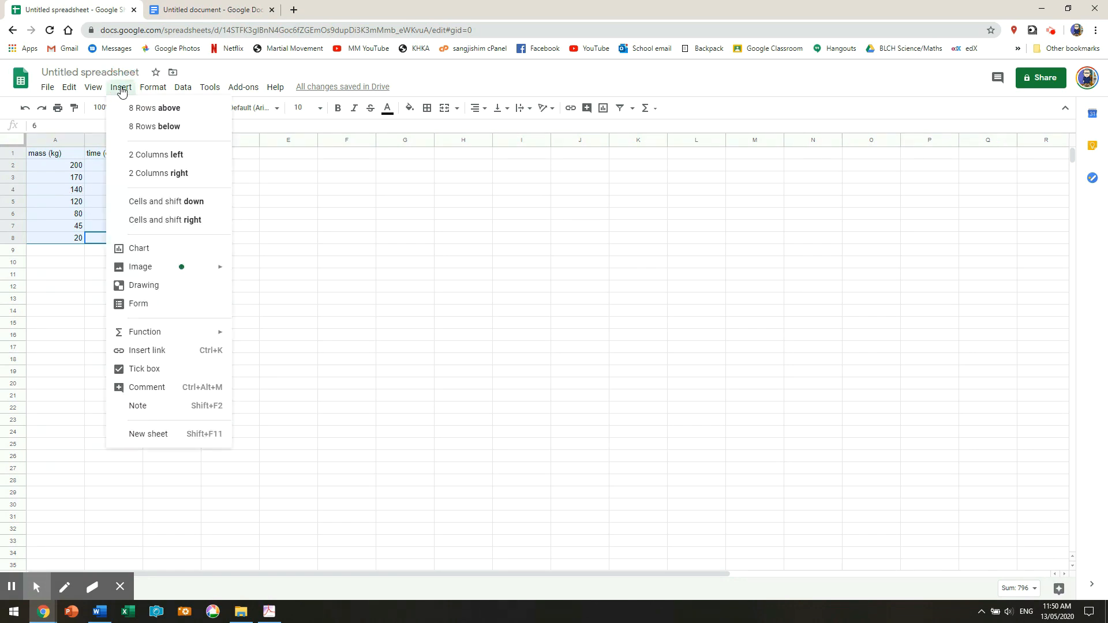
{"action": "left_click", "coordinate": [202, 249]}
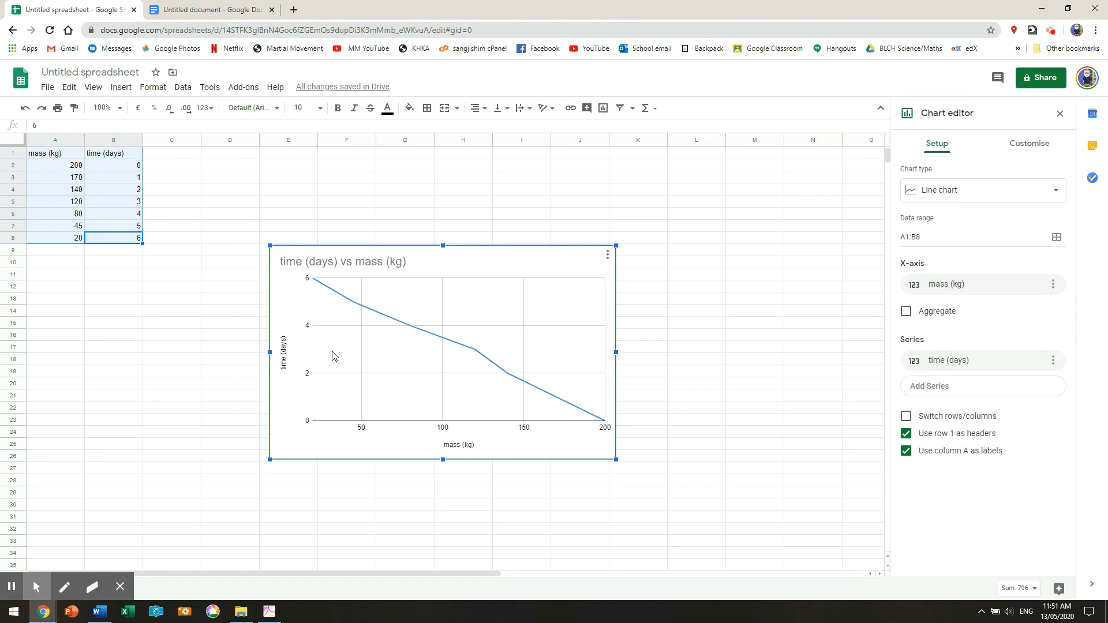
{"action": "left_click_drag", "start_coordinate": [616, 245], "coordinate": [749, 164]}
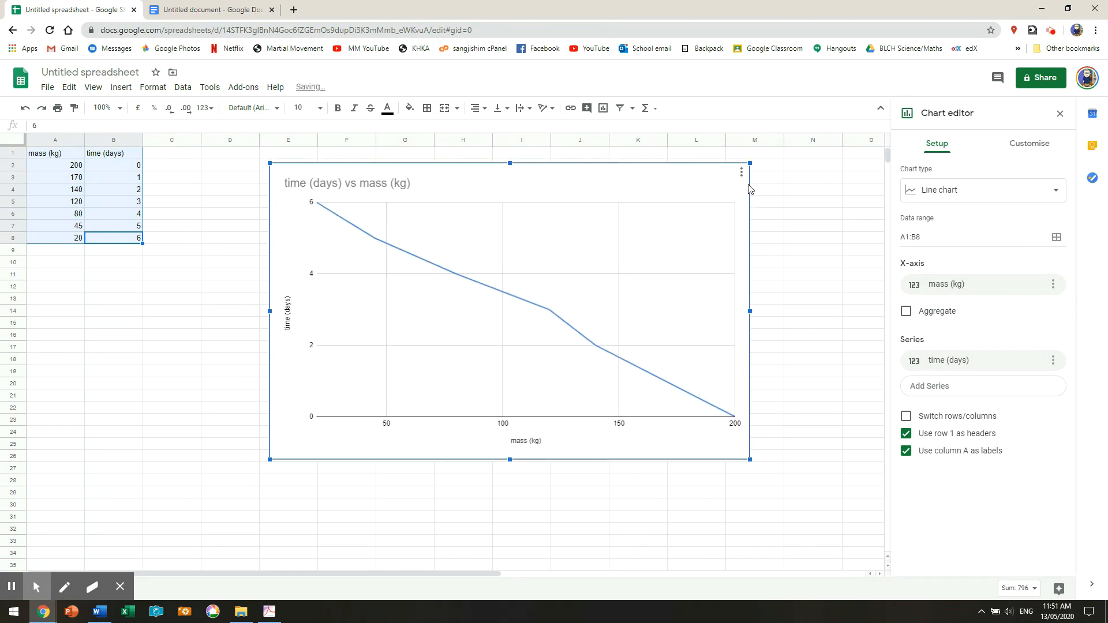
- Try the chart as a column chart and return it to a line chart
{"action": "left_click", "coordinate": [956, 191]}
{"action": "left_click", "coordinate": [1028, 318]}
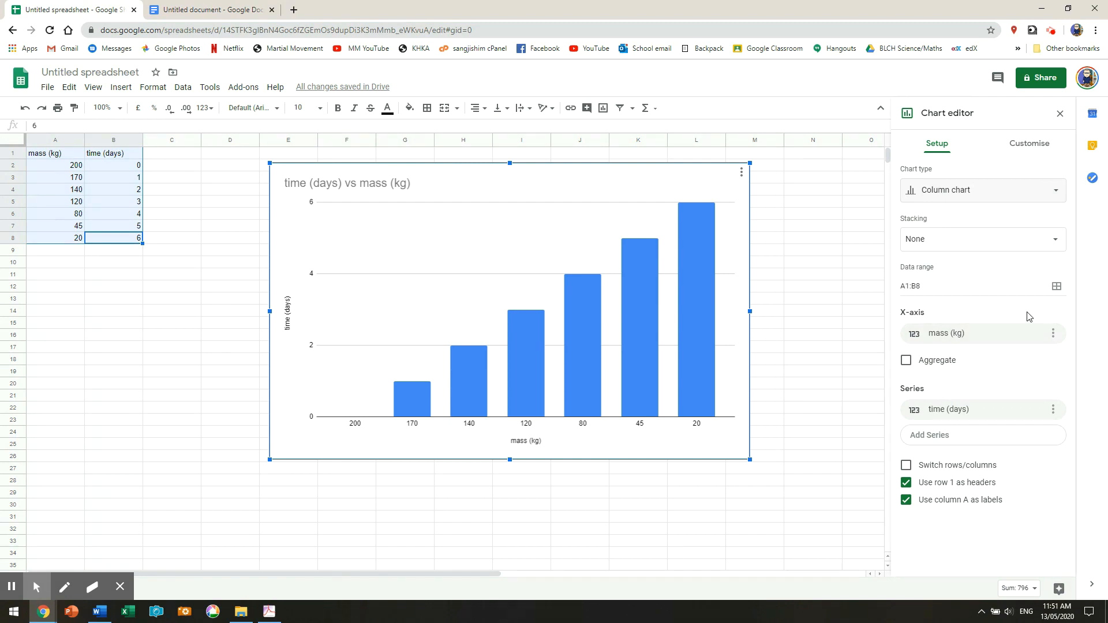
{"action": "left_click", "coordinate": [1013, 191]}
{"action": "left_click", "coordinate": [966, 254]}
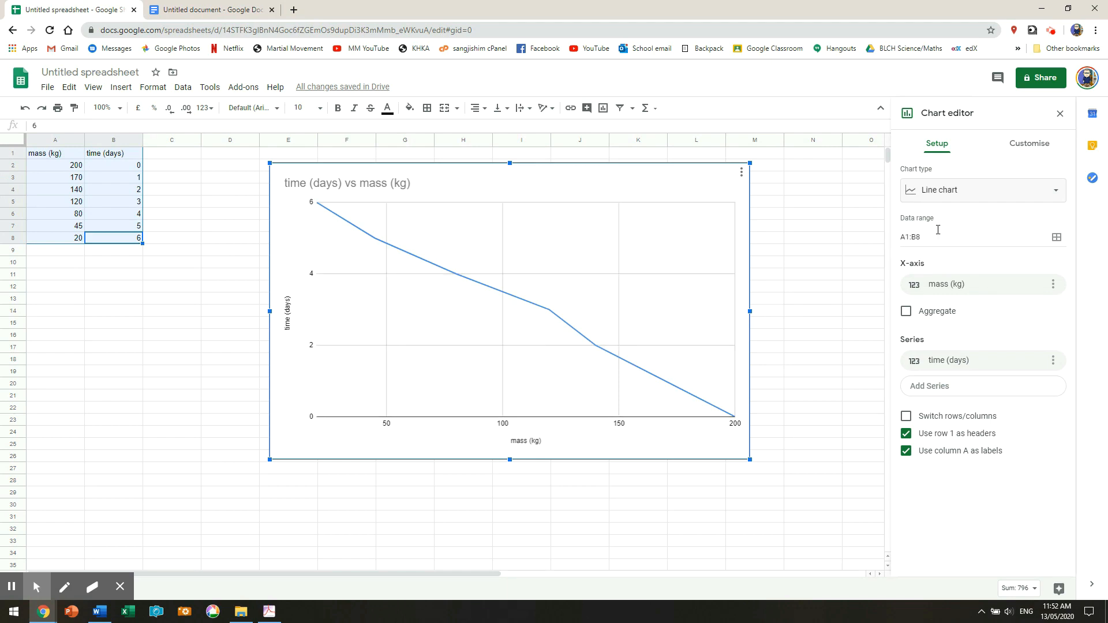
- Change the chart type to a scatter chart
{"action": "left_click", "coordinate": [949, 195]}
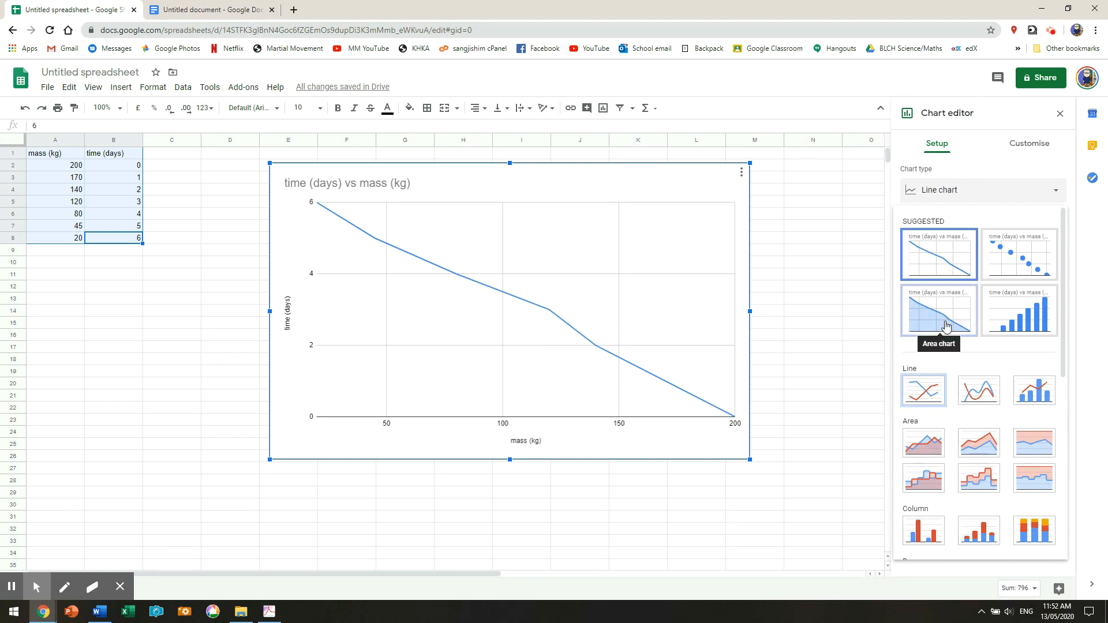
{"action": "scroll", "coordinate": [946, 326], "scroll_direction": "down", "scroll_amount": 5}
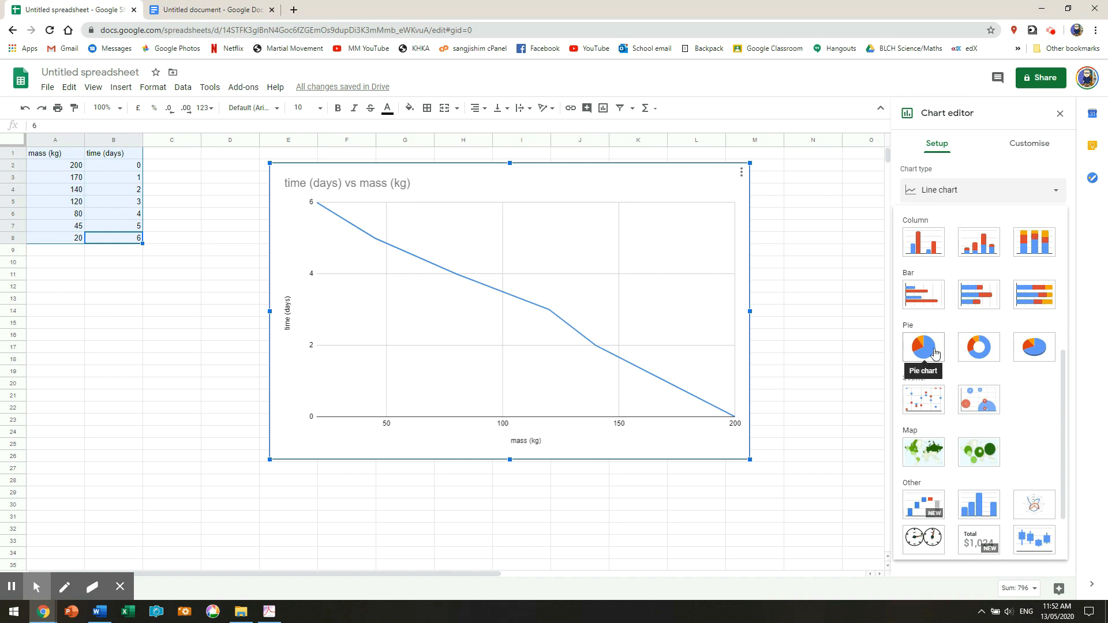
{"action": "left_click", "coordinate": [924, 400]}
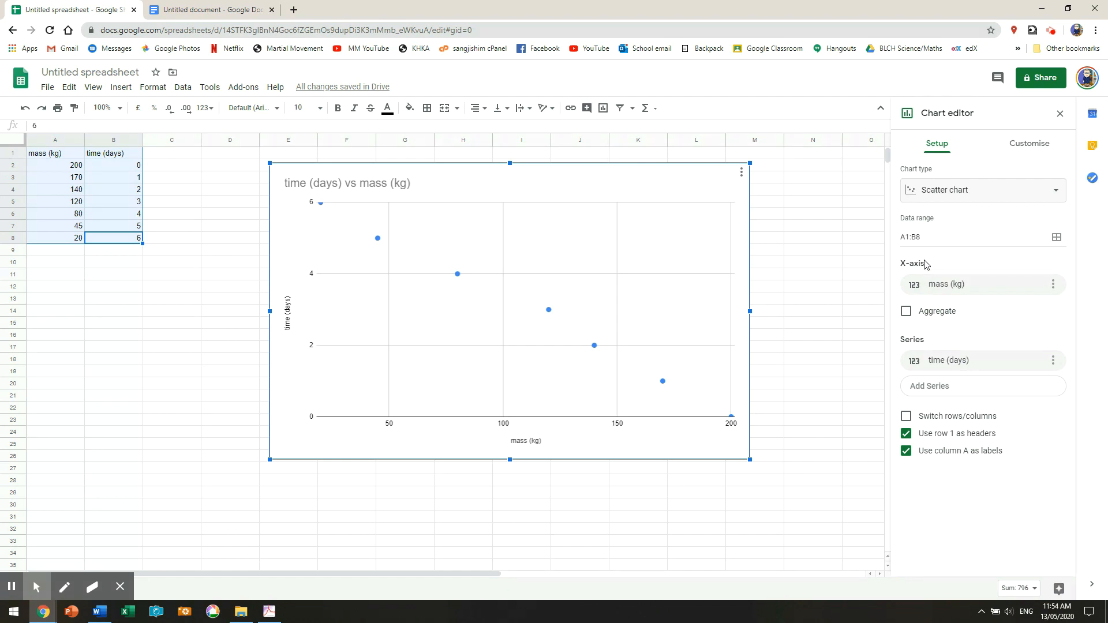
- Swap the plotted variables by setting the X-axis to time (days) and the series to mass (kg)
{"action": "left_click", "coordinate": [948, 287]}
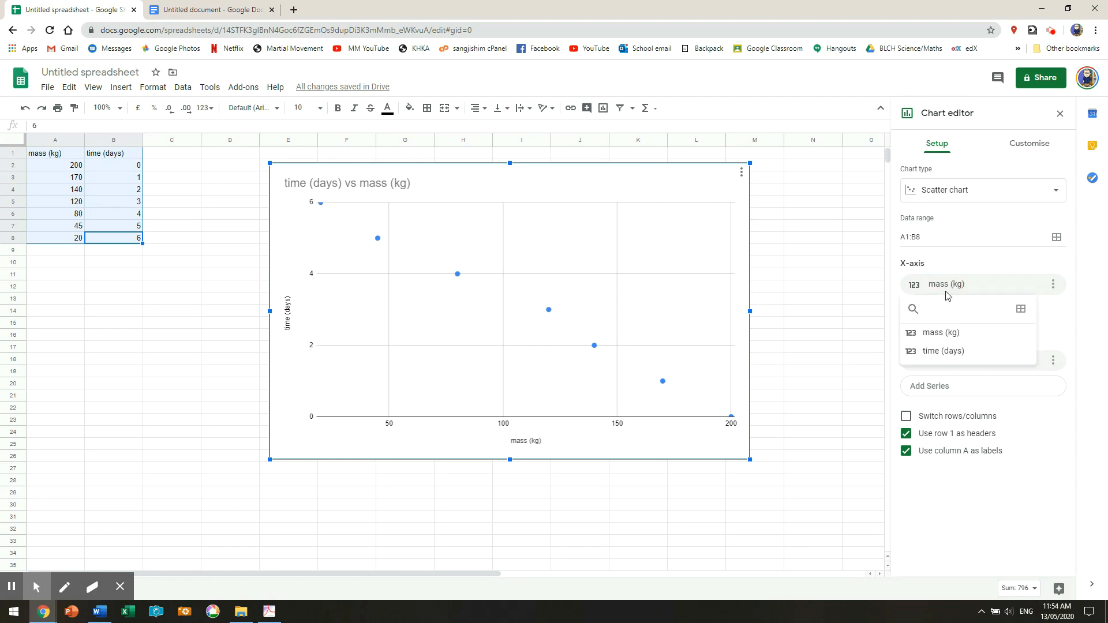
{"action": "left_click", "coordinate": [928, 353]}
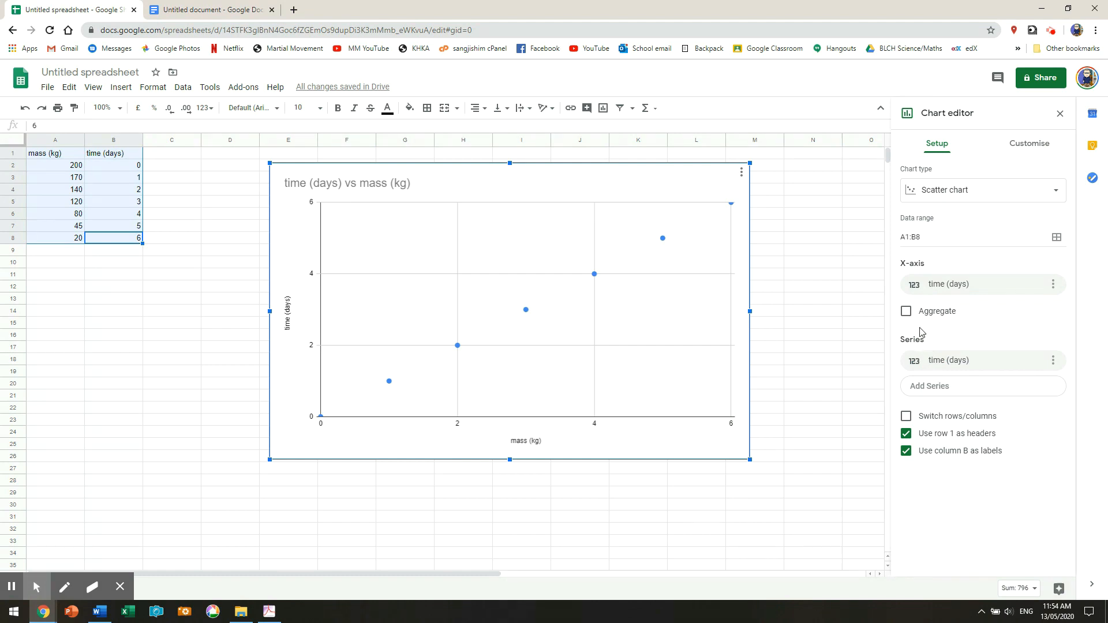
{"action": "left_click", "coordinate": [903, 266]}
{"action": "left_click", "coordinate": [907, 341]}
{"action": "left_click", "coordinate": [935, 362]}
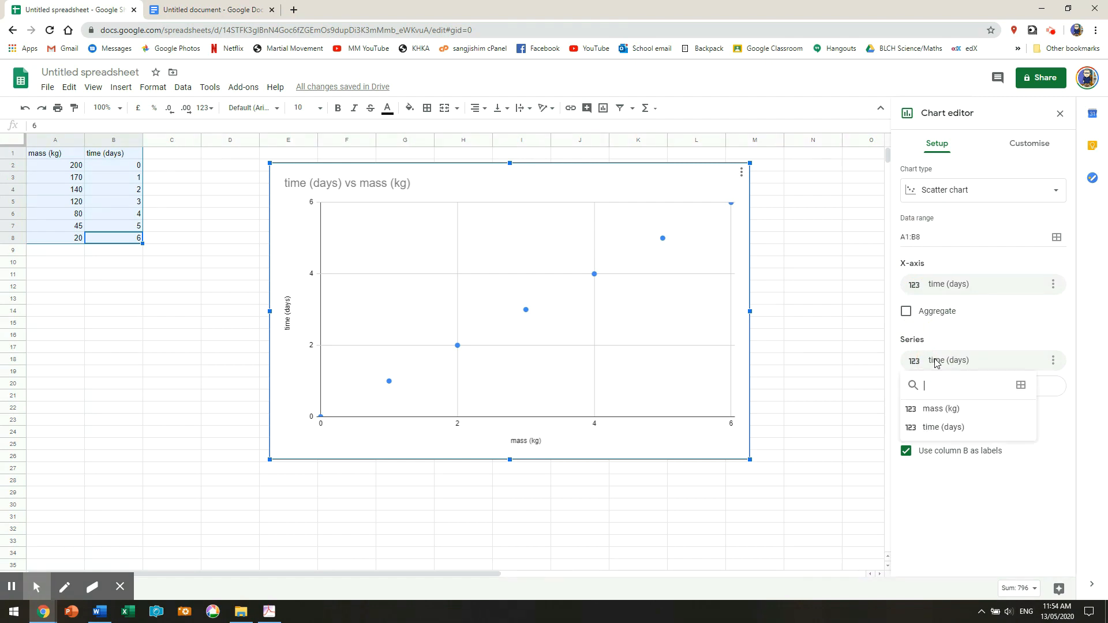
{"action": "left_click", "coordinate": [939, 410]}
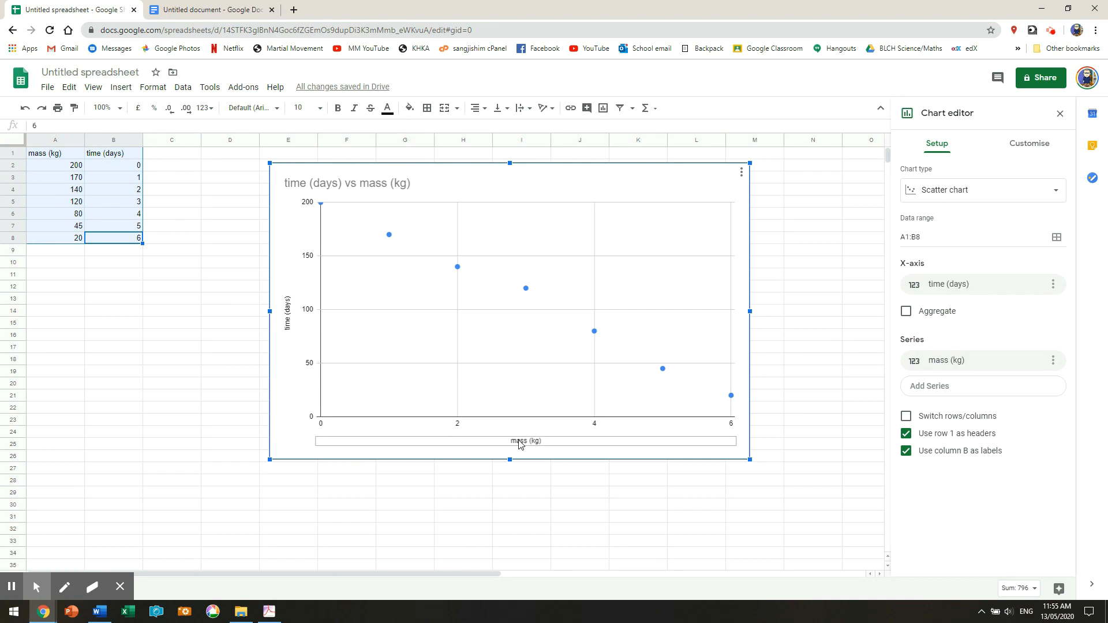
- Change the chart's vertical axis title to "mass (kg)"
{"action": "left_click", "coordinate": [1020, 148]}
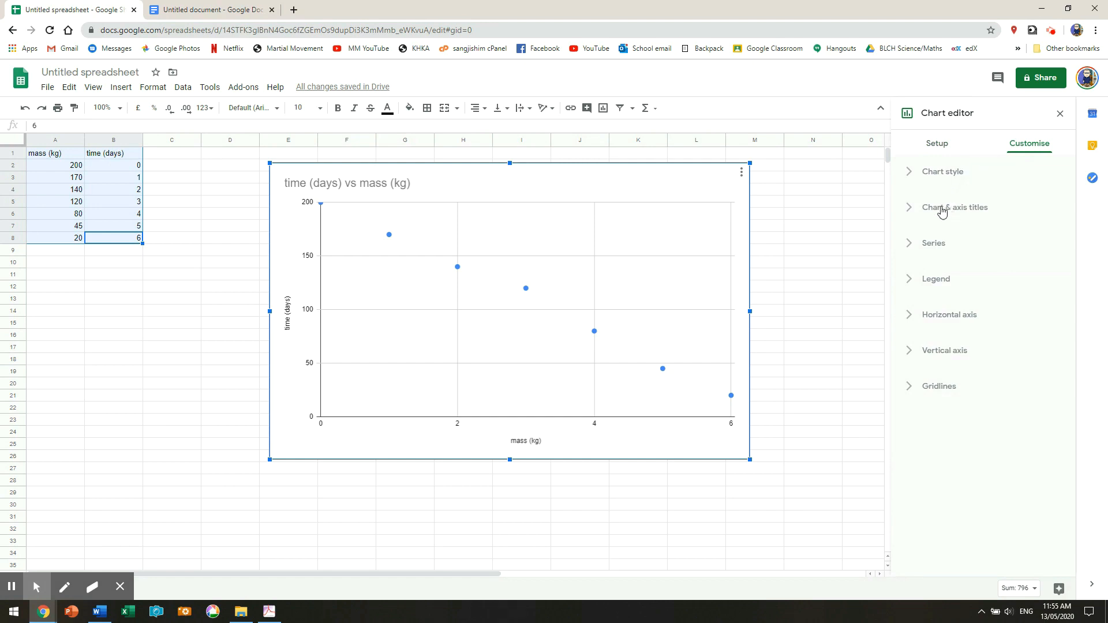
{"action": "left_click", "coordinate": [924, 211]}
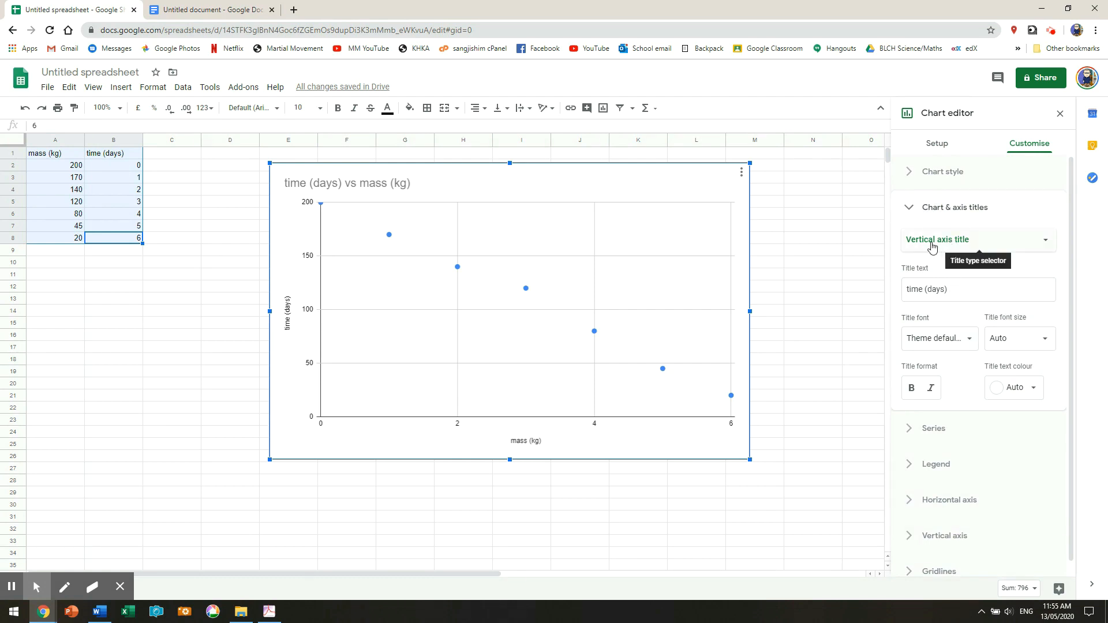
{"action": "left_click", "coordinate": [903, 292]}
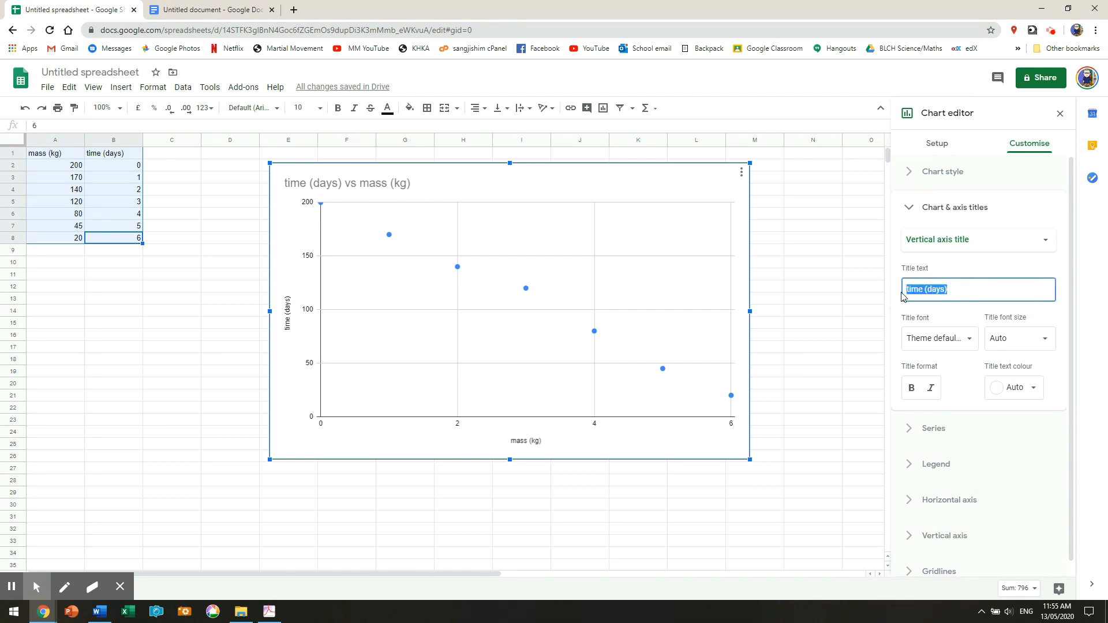
{"action": "type", "text": "mass (g)"}
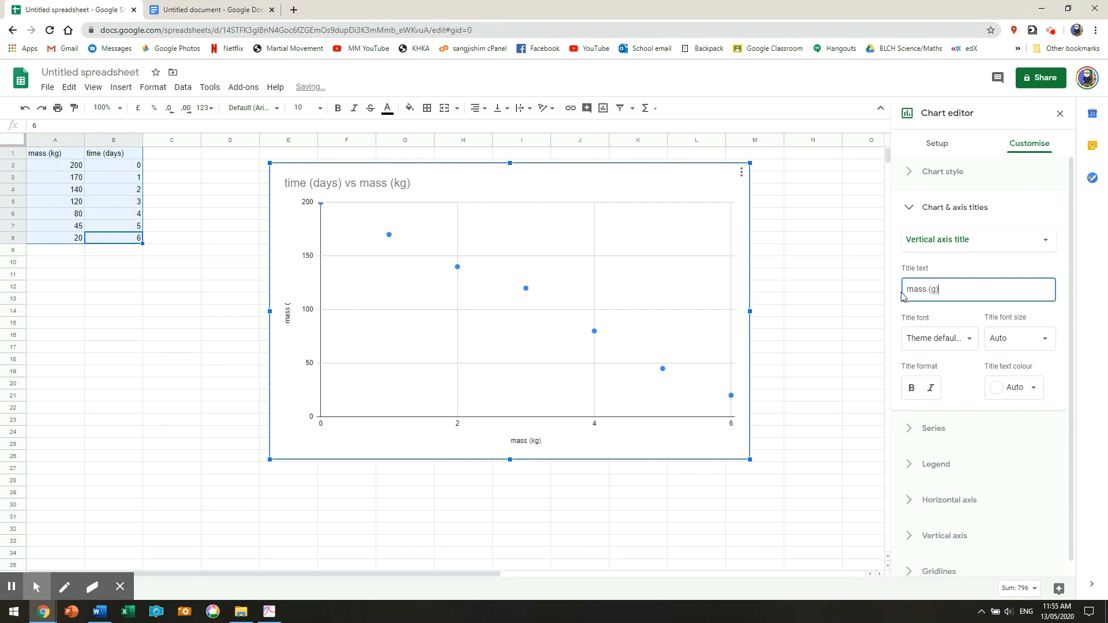
{"action": "type", "text": "k"}
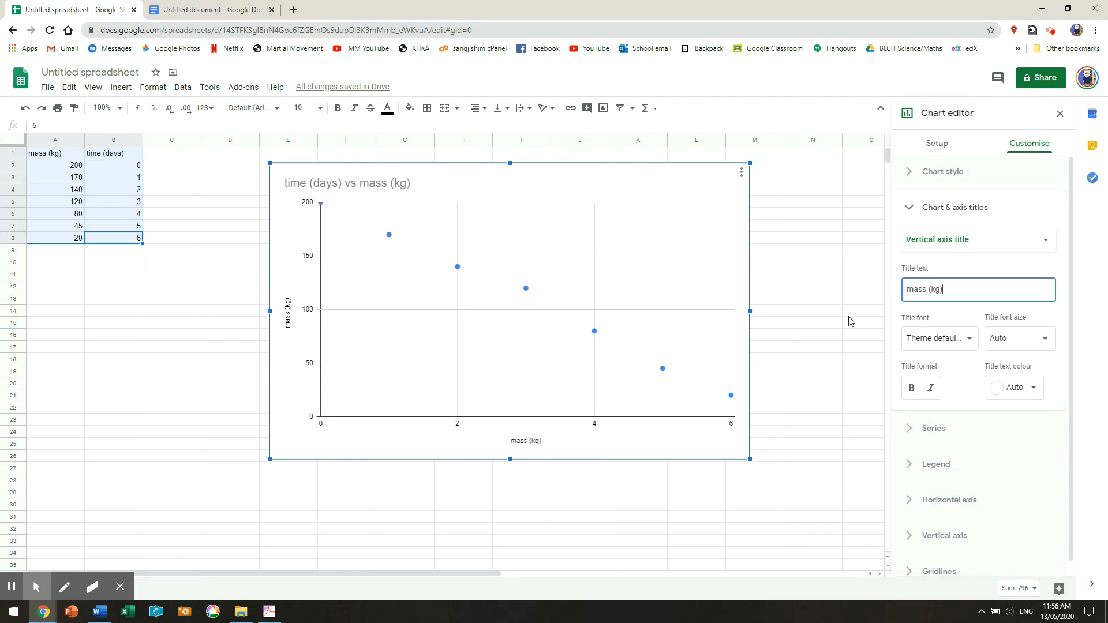
- Change the chart's horizontal axis title to "time (days)"
{"action": "left_click", "coordinate": [998, 246]}
{"action": "left_click", "coordinate": [959, 219]}
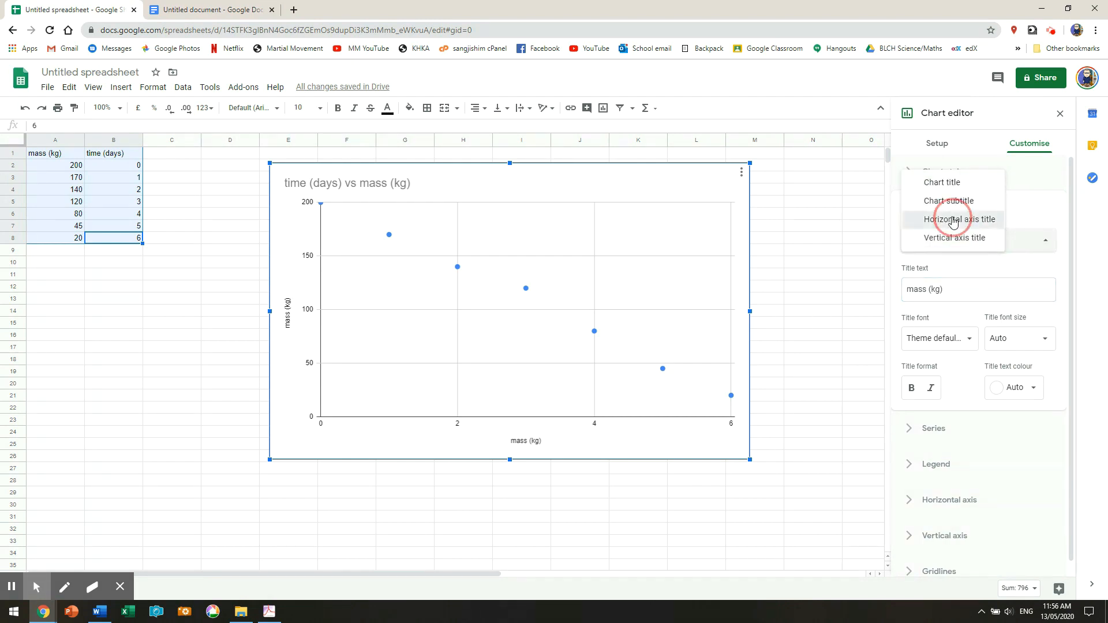
{"action": "left_click", "coordinate": [952, 289]}
{"action": "type", "text": "time (days)"}
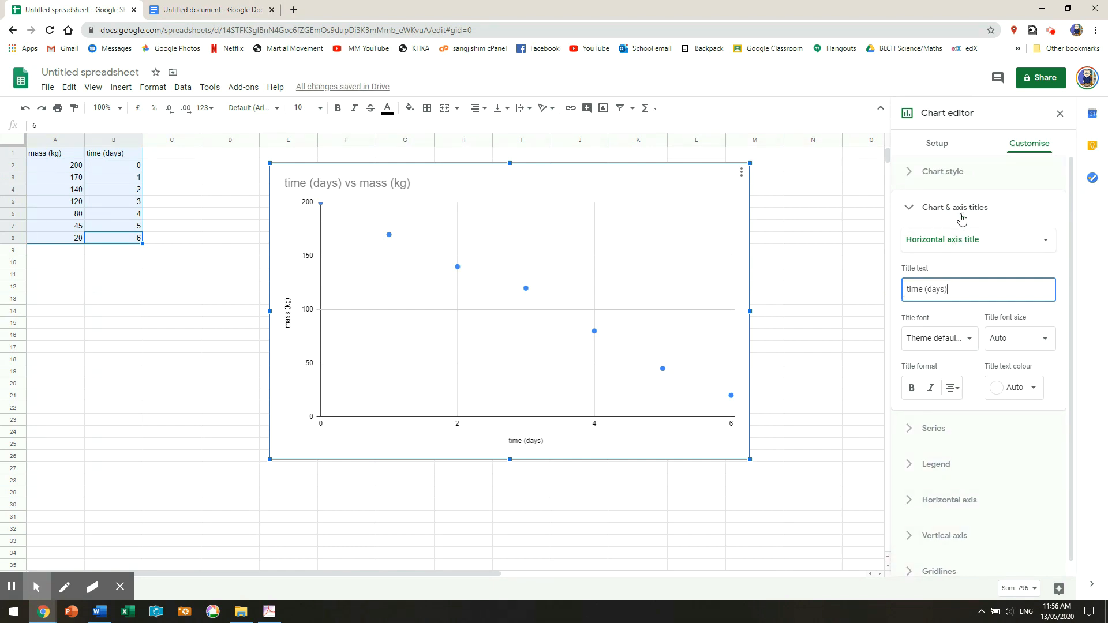
- Add "Graph of" in front of the chart title so it reads "Graph of time (days) vs mass (kg)"
{"action": "left_click", "coordinate": [965, 239]}
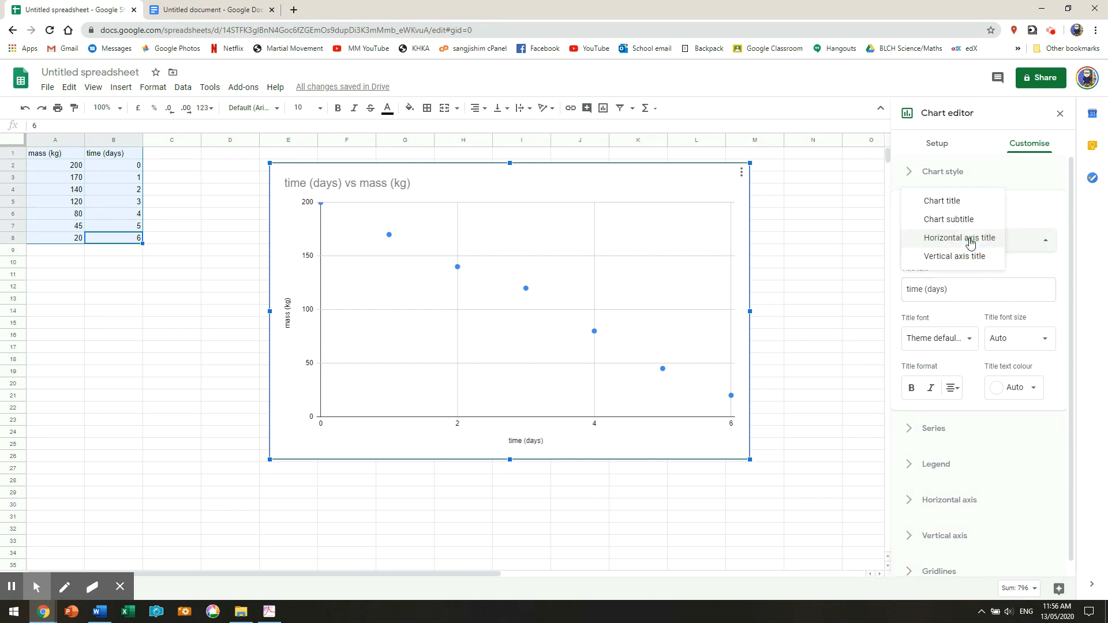
{"action": "left_click", "coordinate": [939, 200]}
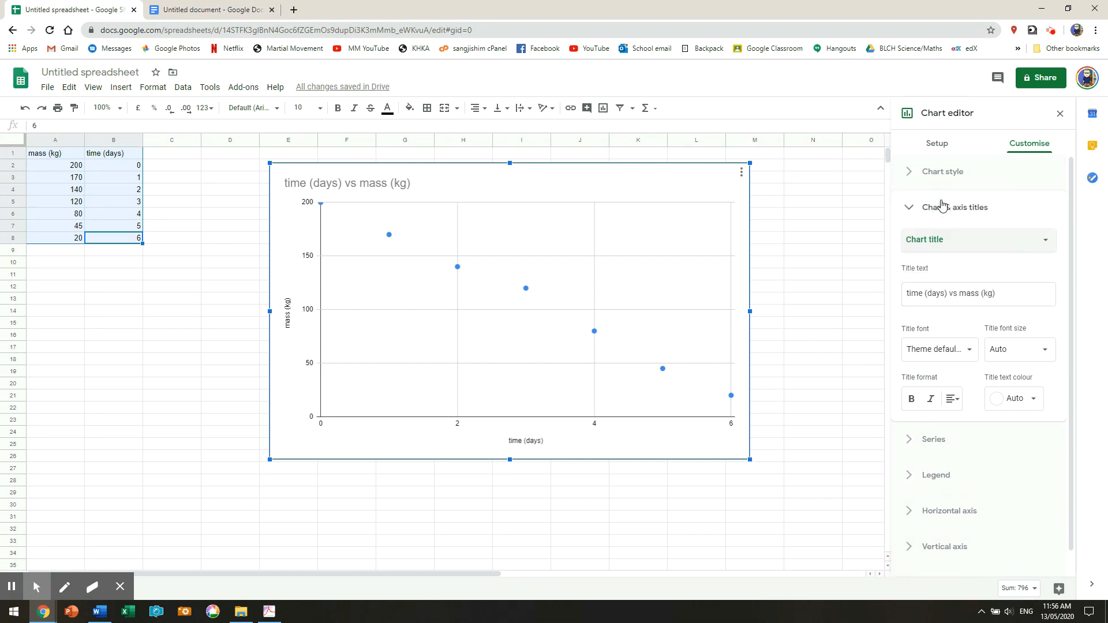
{"action": "left_click", "coordinate": [909, 295]}
{"action": "type", "text": "Graph of"}
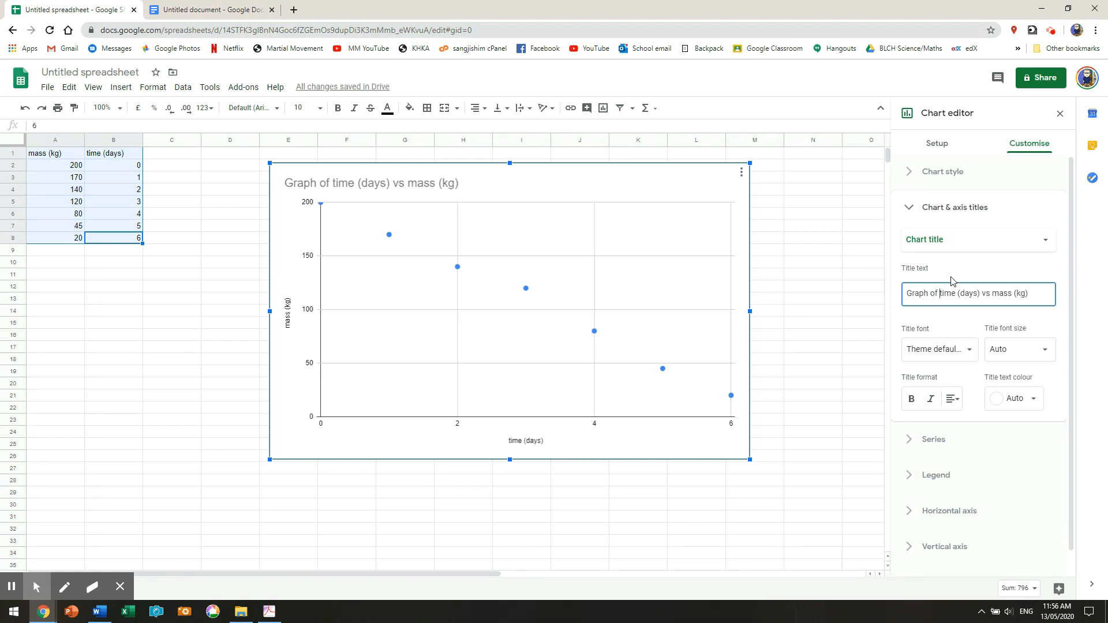
- Format the chart title in the Wide font and centre it above the plot
{"action": "left_click", "coordinate": [960, 350]}
{"action": "left_click", "coordinate": [942, 428]}
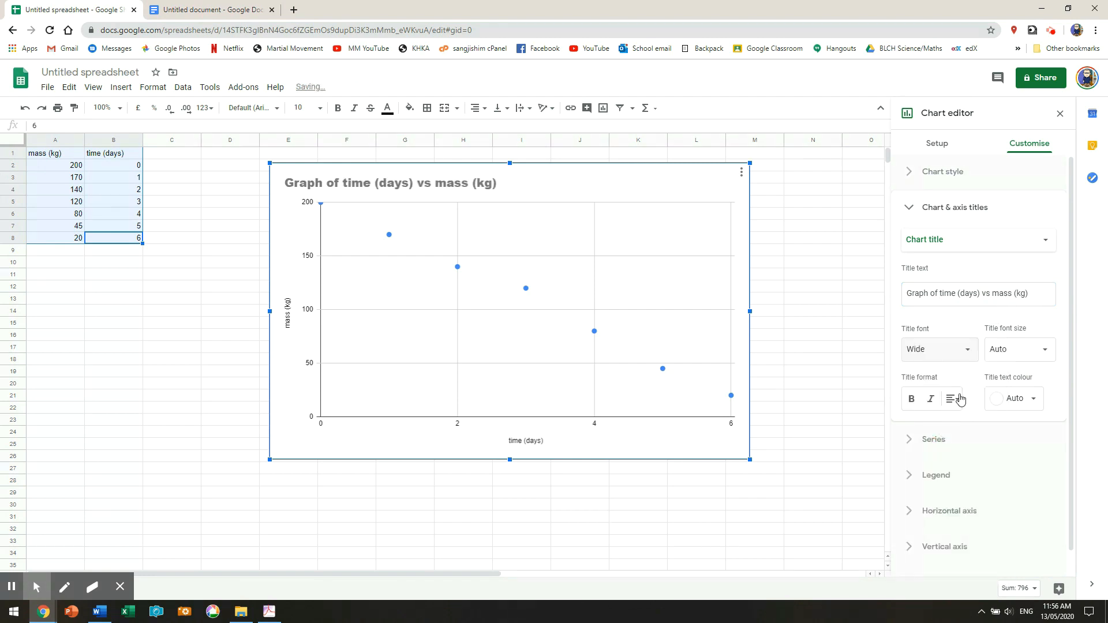
{"action": "left_click", "coordinate": [957, 403]}
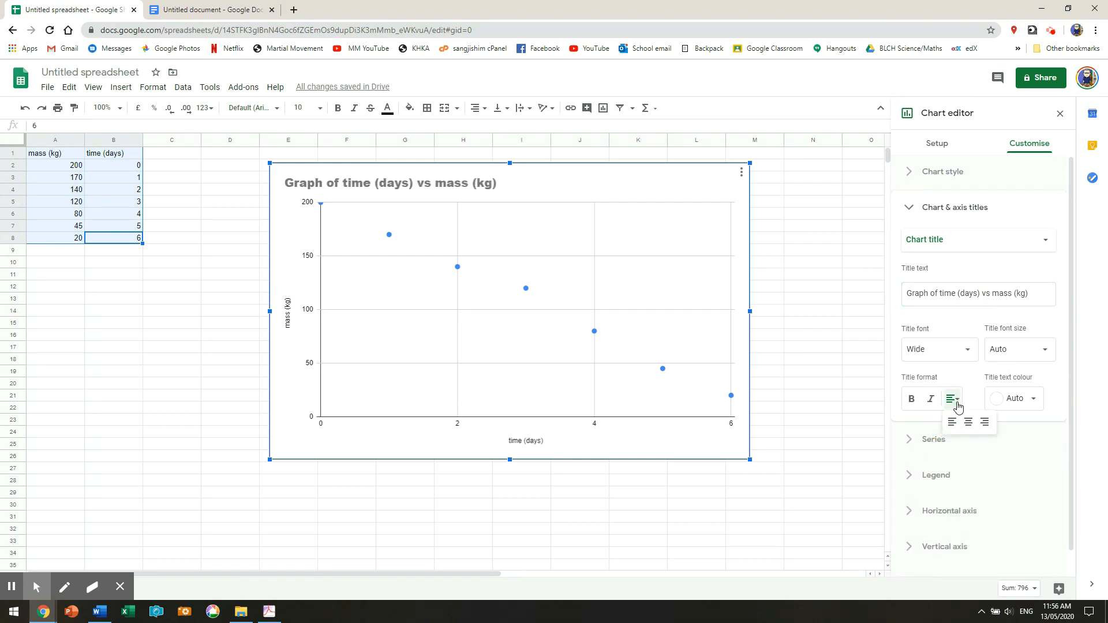
{"action": "left_click", "coordinate": [968, 422]}
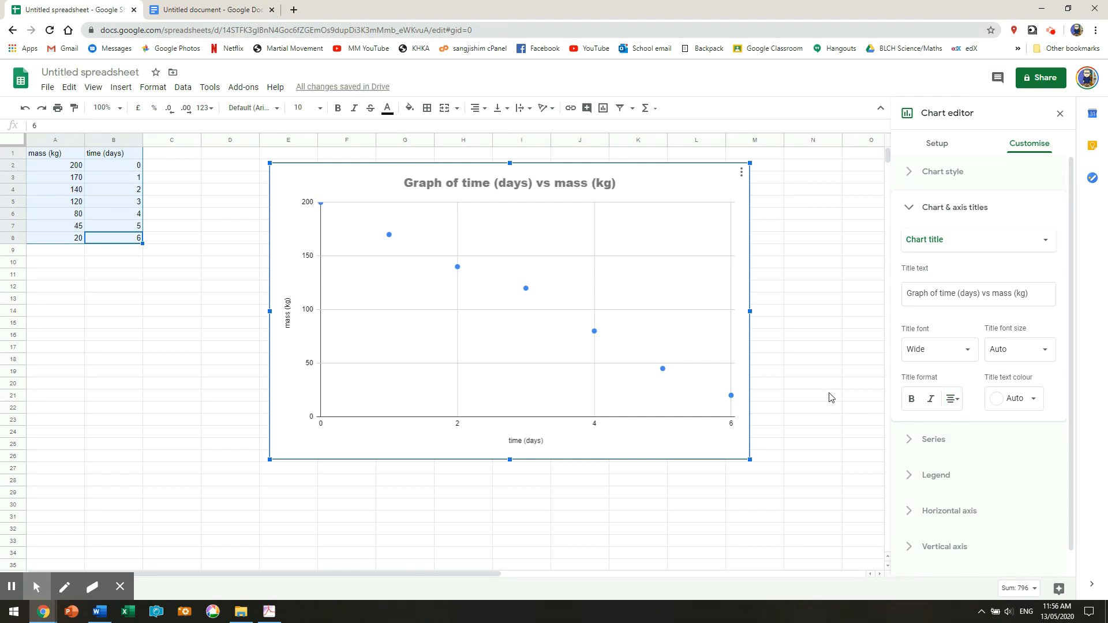
- Format the horizontal axis title in the Wide font and make it bold
{"action": "left_click", "coordinate": [967, 241]}
{"action": "left_click", "coordinate": [961, 276]}
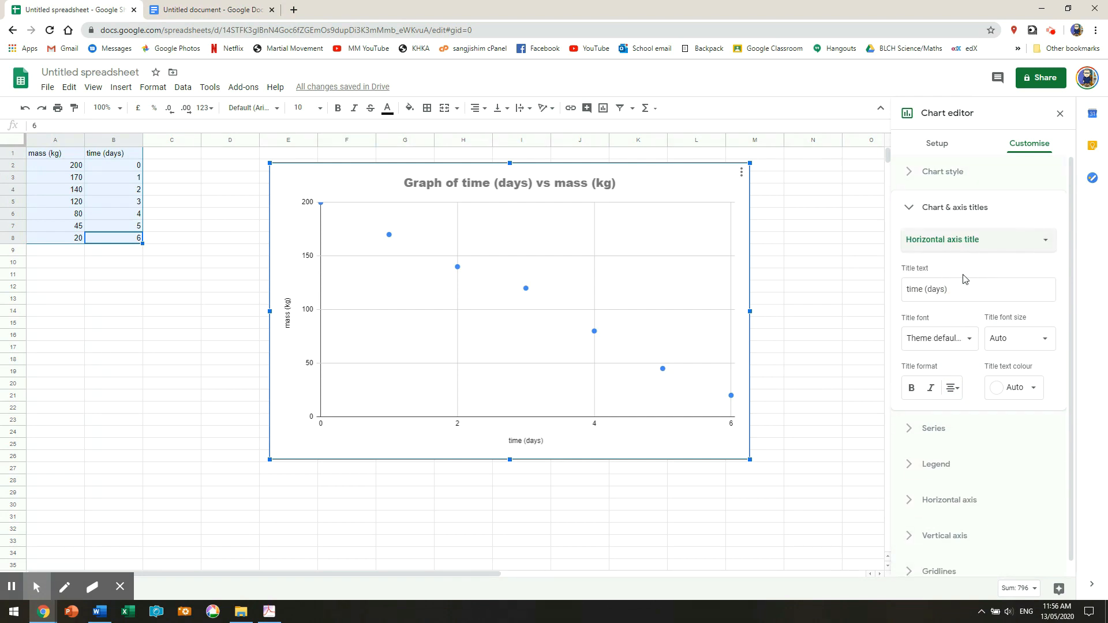
{"action": "left_click", "coordinate": [969, 341]}
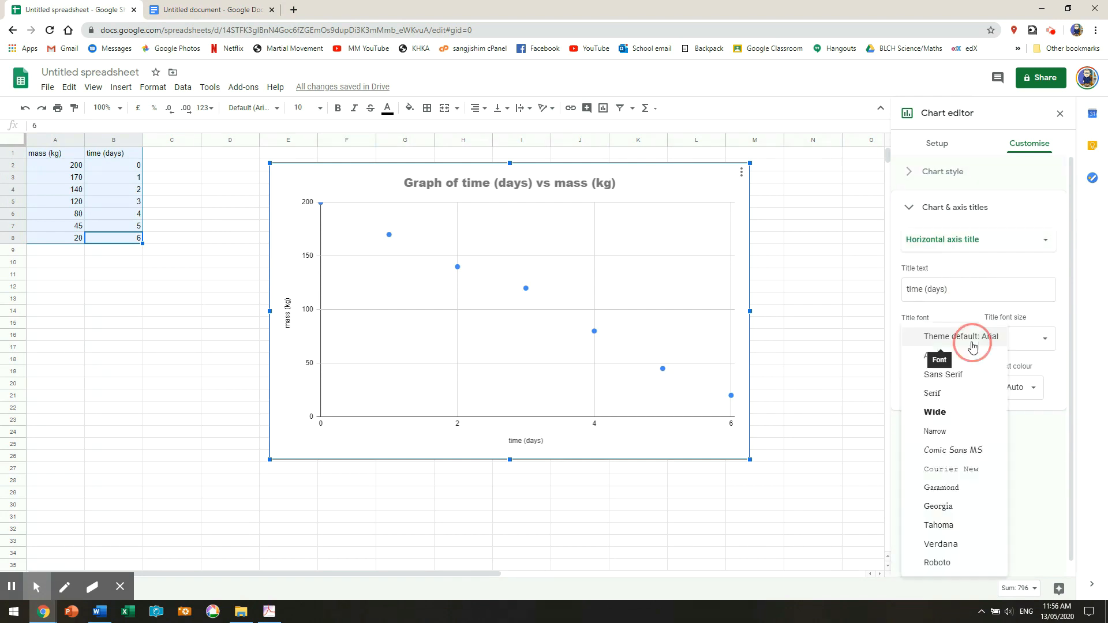
{"action": "left_click", "coordinate": [949, 420]}
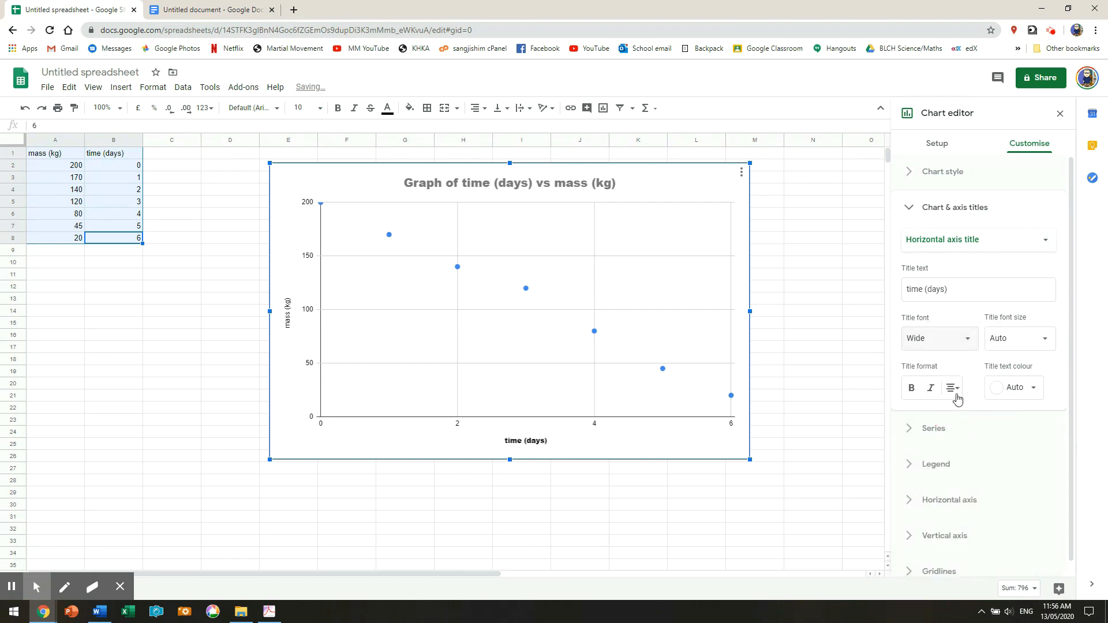
{"action": "left_click", "coordinate": [913, 389]}
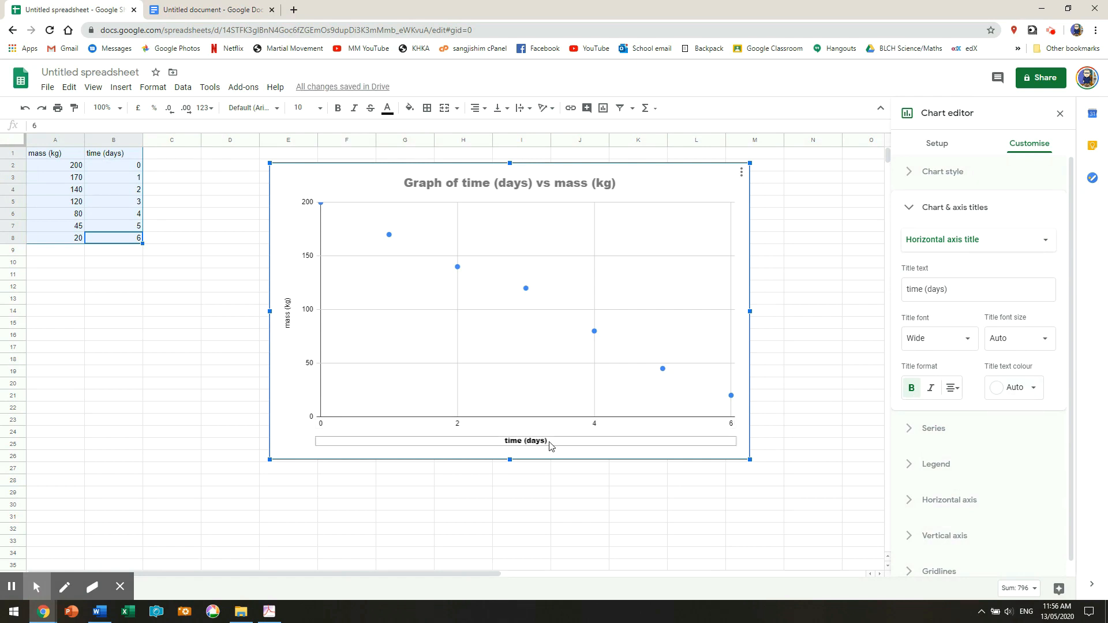
- Format the vertical axis title in the Wide font
{"action": "left_click", "coordinate": [959, 241]}
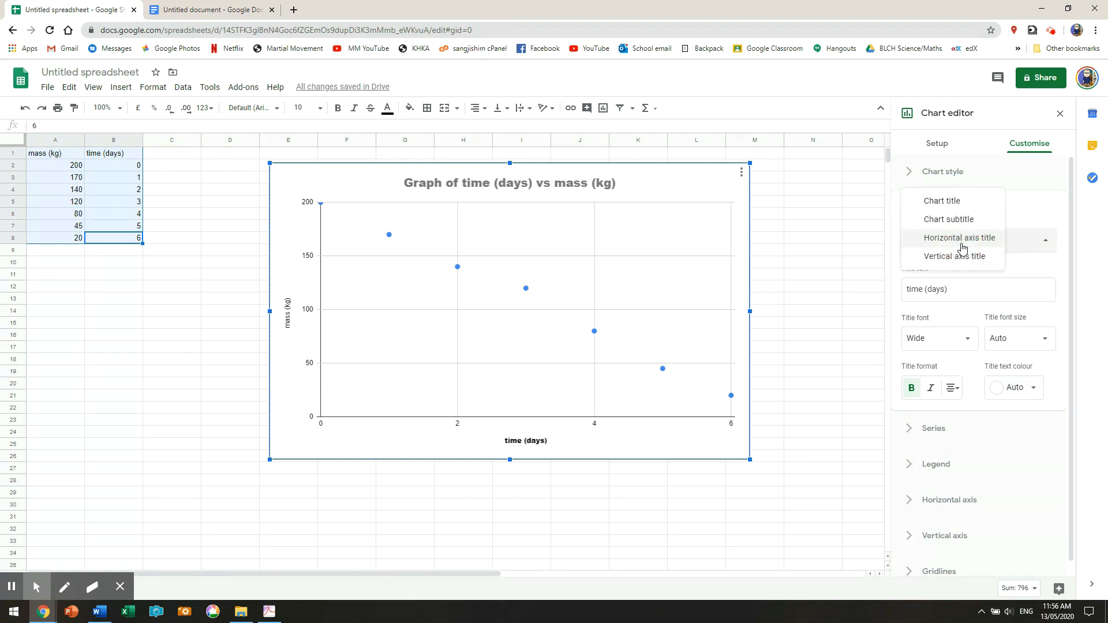
{"action": "left_click", "coordinate": [961, 259]}
{"action": "left_click", "coordinate": [931, 340]}
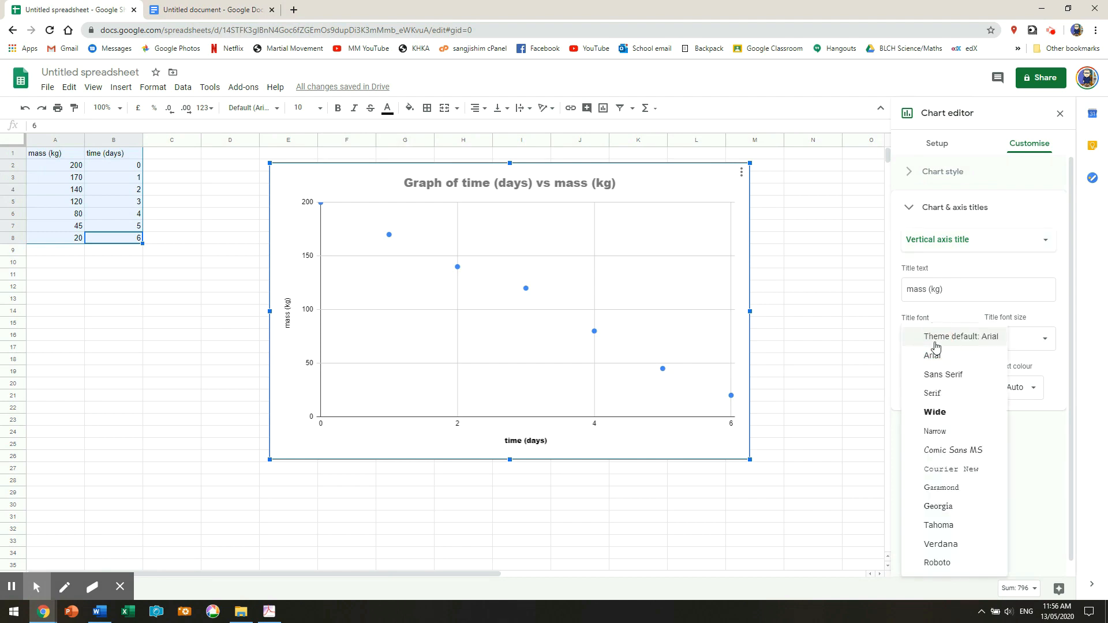
{"action": "left_click", "coordinate": [942, 413]}
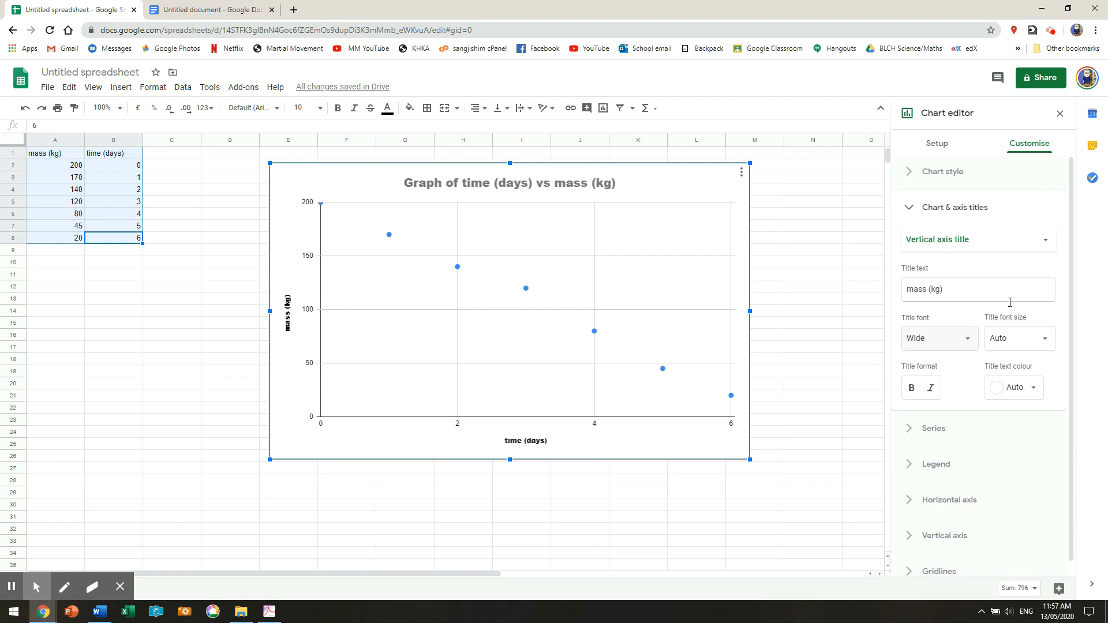
- Add a linear trend line to the mass (kg) series and colour it red
{"action": "left_click", "coordinate": [931, 429]}
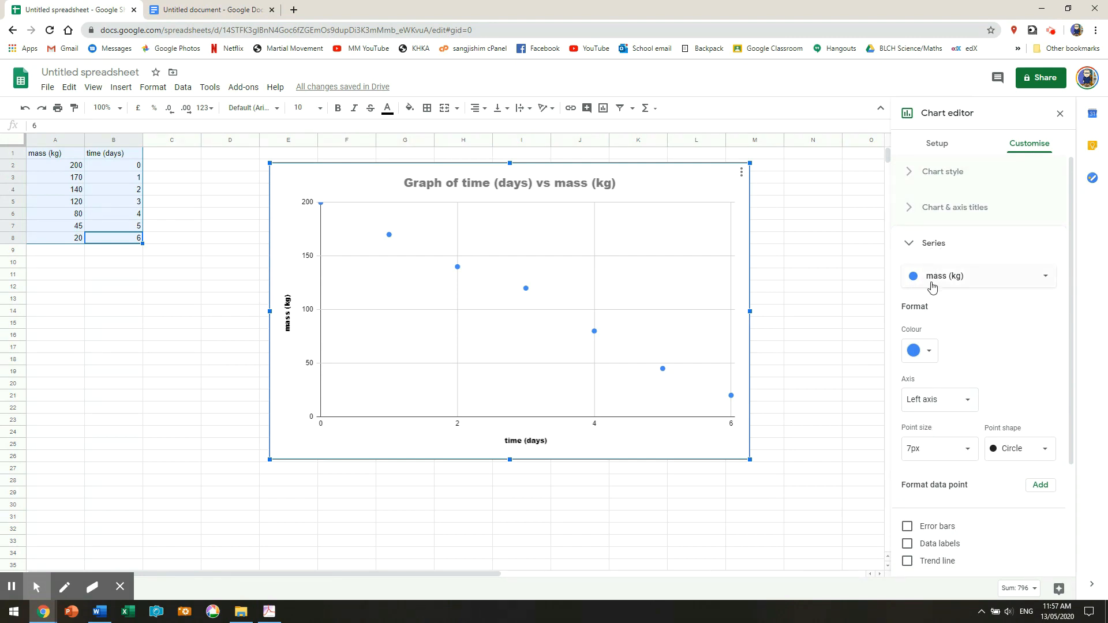
{"action": "scroll", "coordinate": [949, 401], "scroll_direction": "down", "scroll_amount": 2}
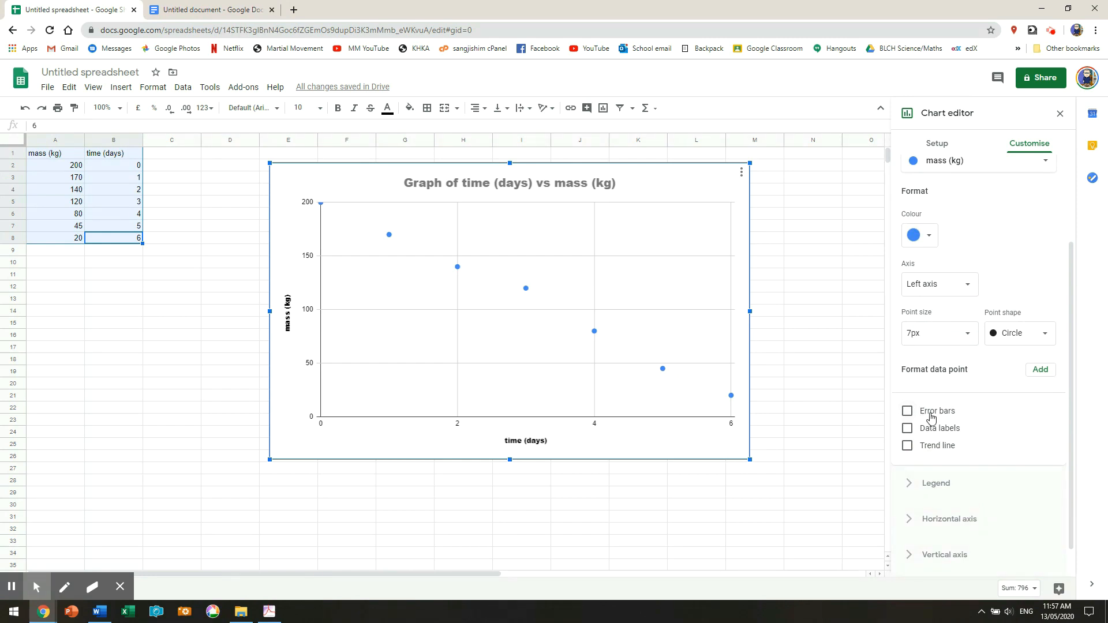
{"action": "left_click", "coordinate": [908, 448]}
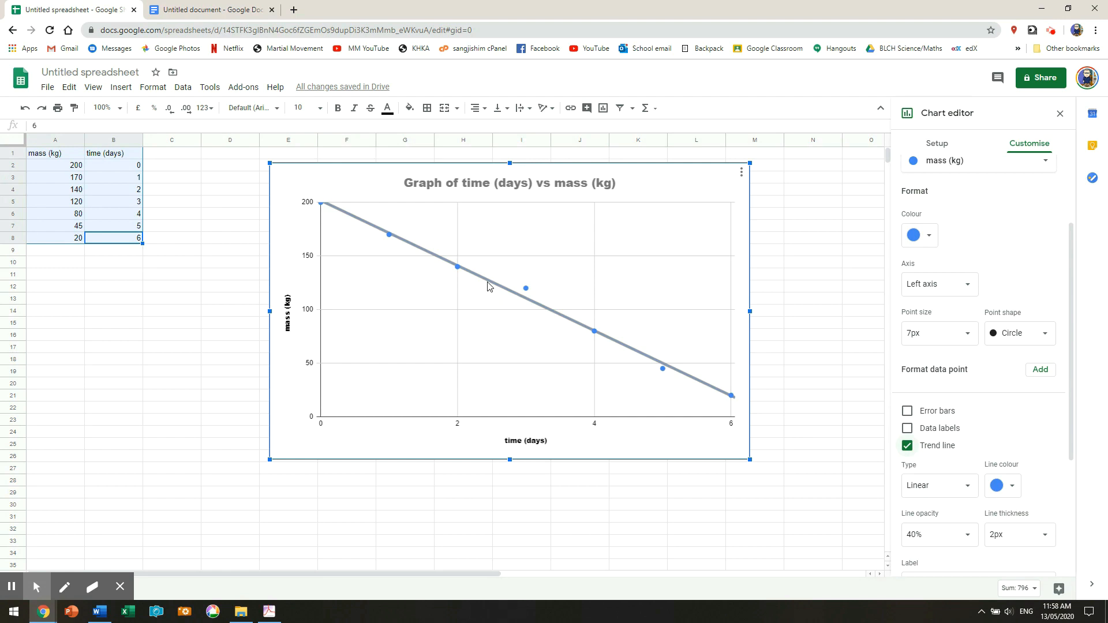
{"action": "left_click", "coordinate": [1013, 488]}
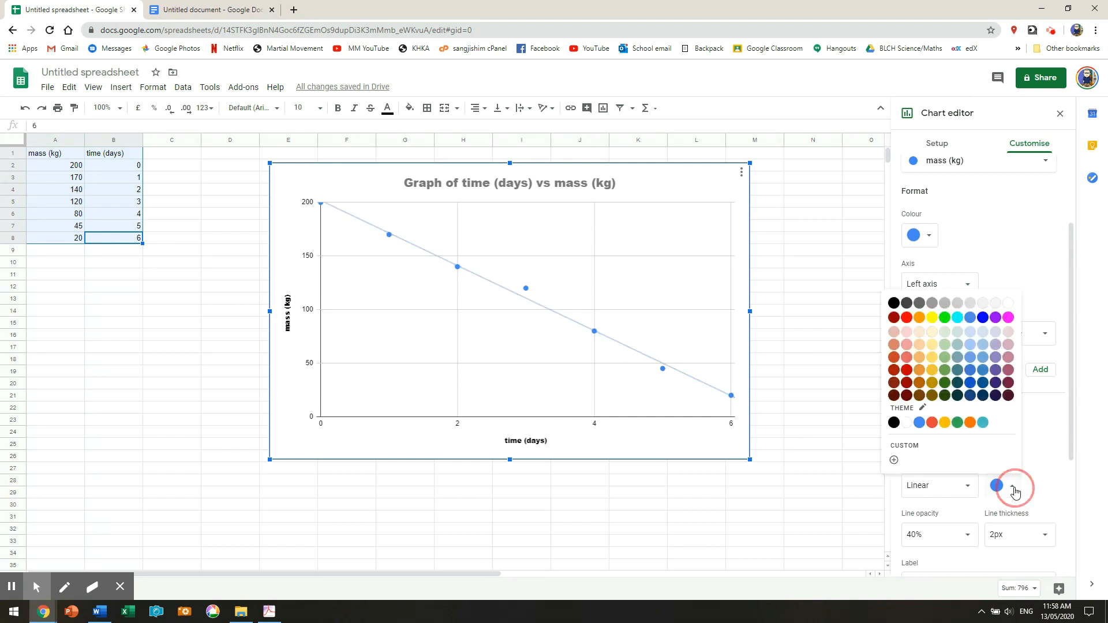
{"action": "left_click", "coordinate": [906, 371]}
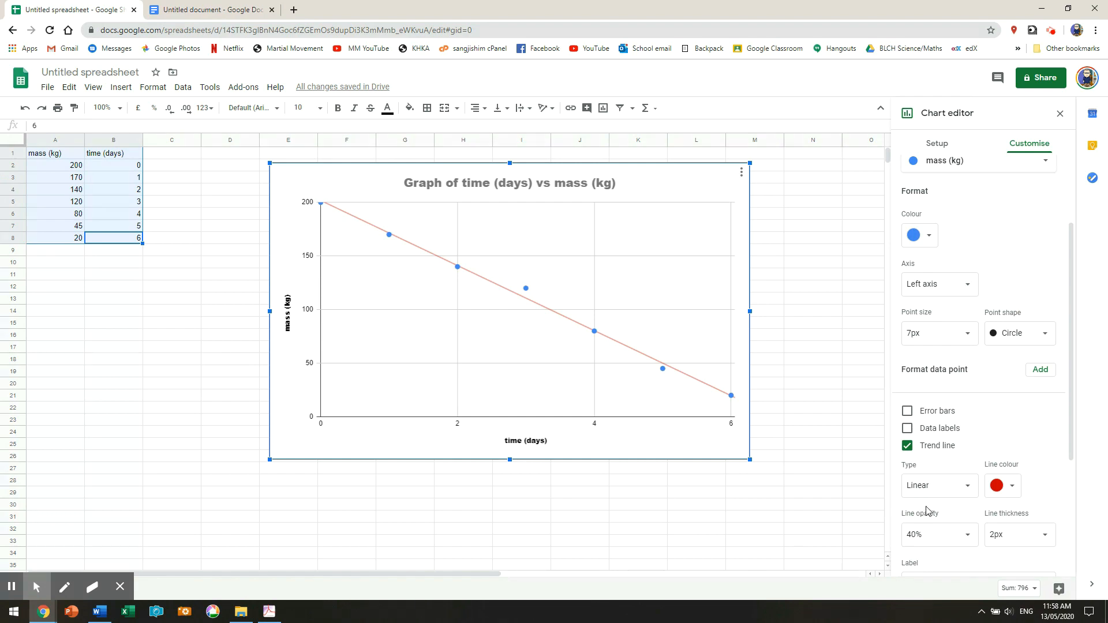
{"action": "left_click", "coordinate": [963, 493]}
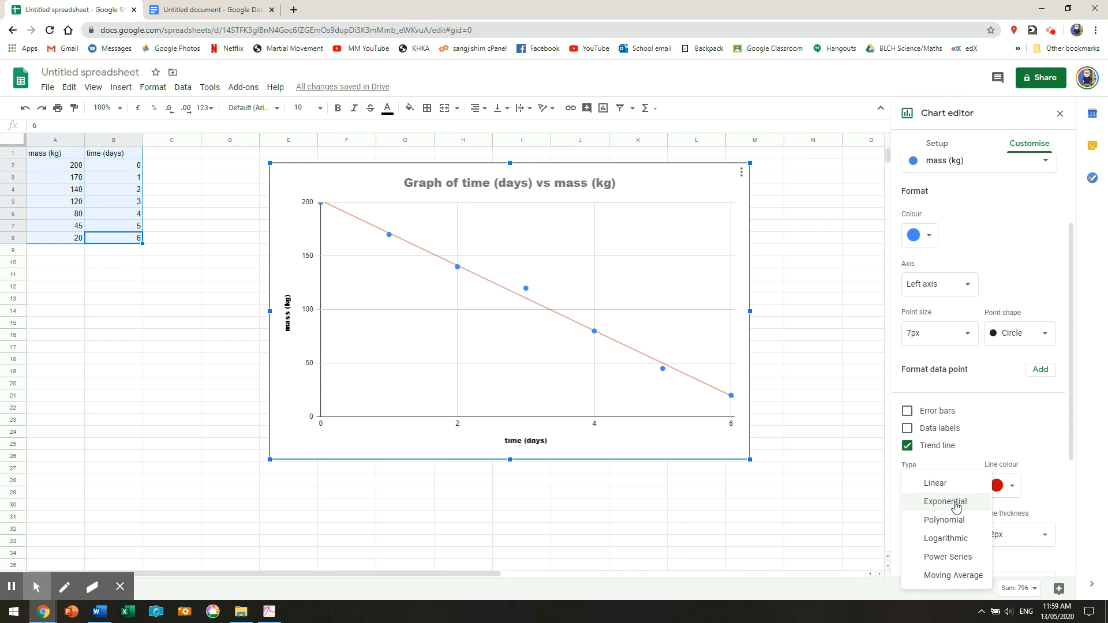
{"action": "left_click", "coordinate": [949, 486]}
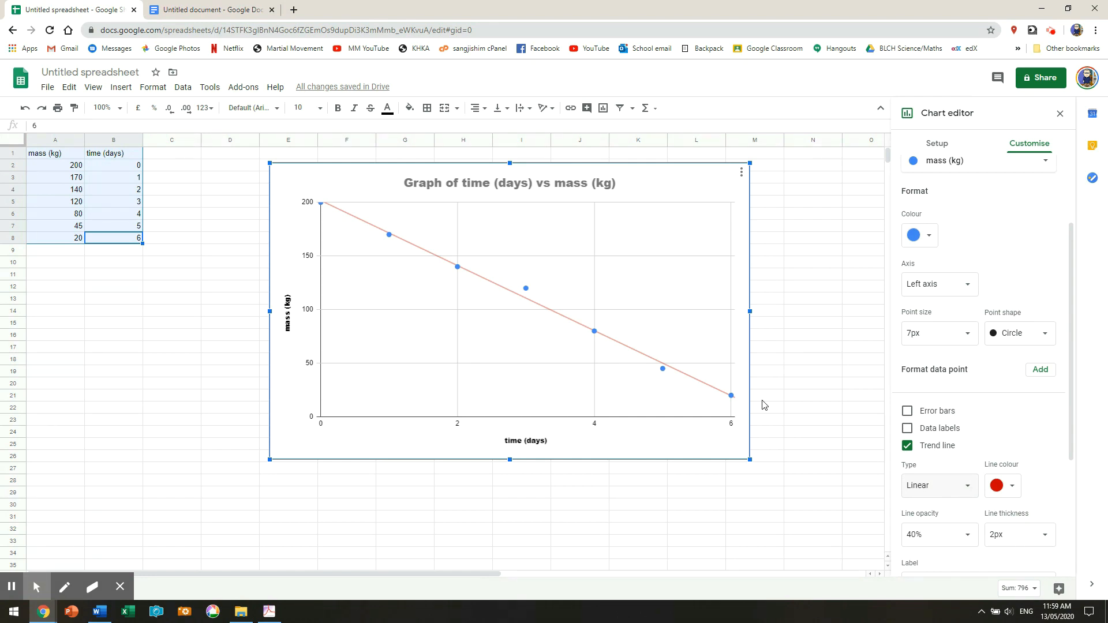
- Copy the finished chart and switch to the untitled Google Docs document
{"action": "left_click", "coordinate": [741, 175]}
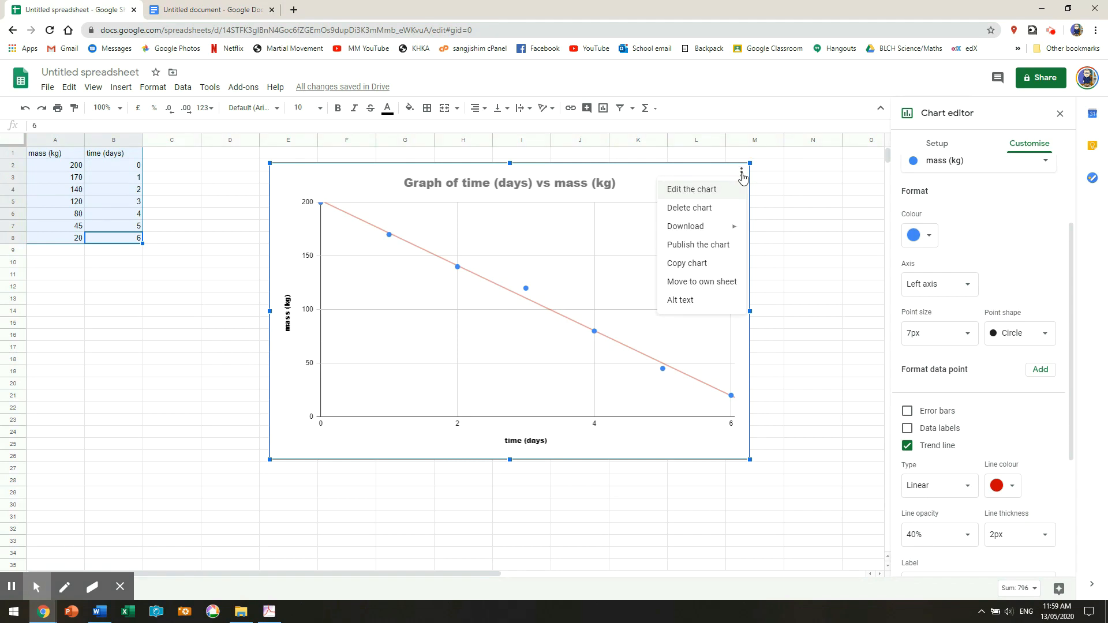
{"action": "left_click", "coordinate": [703, 266]}
{"action": "left_click", "coordinate": [202, 6]}
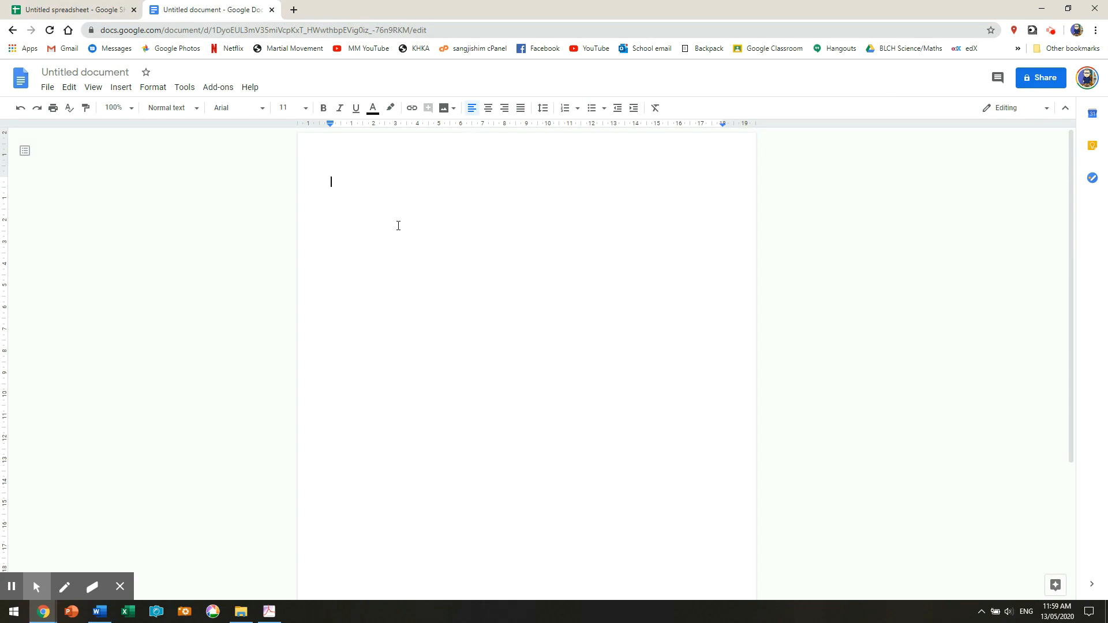
- Paste the chart into the document without a link to the spreadsheet
{"action": "key", "text": "ctrl+v"}
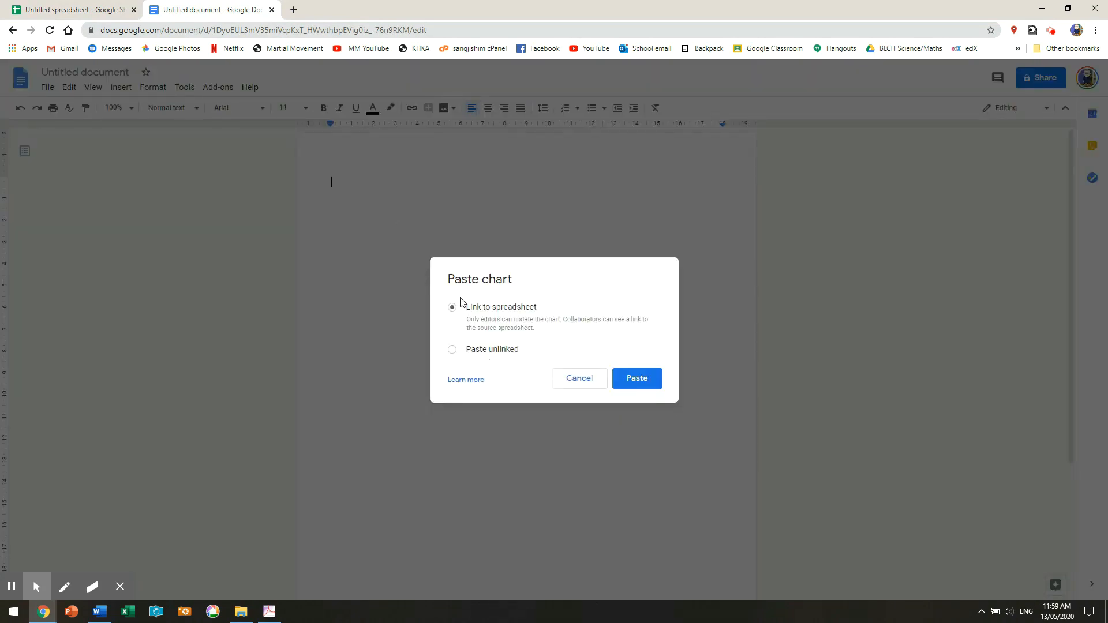
{"action": "left_click", "coordinate": [452, 349]}
{"action": "left_click", "coordinate": [628, 382]}
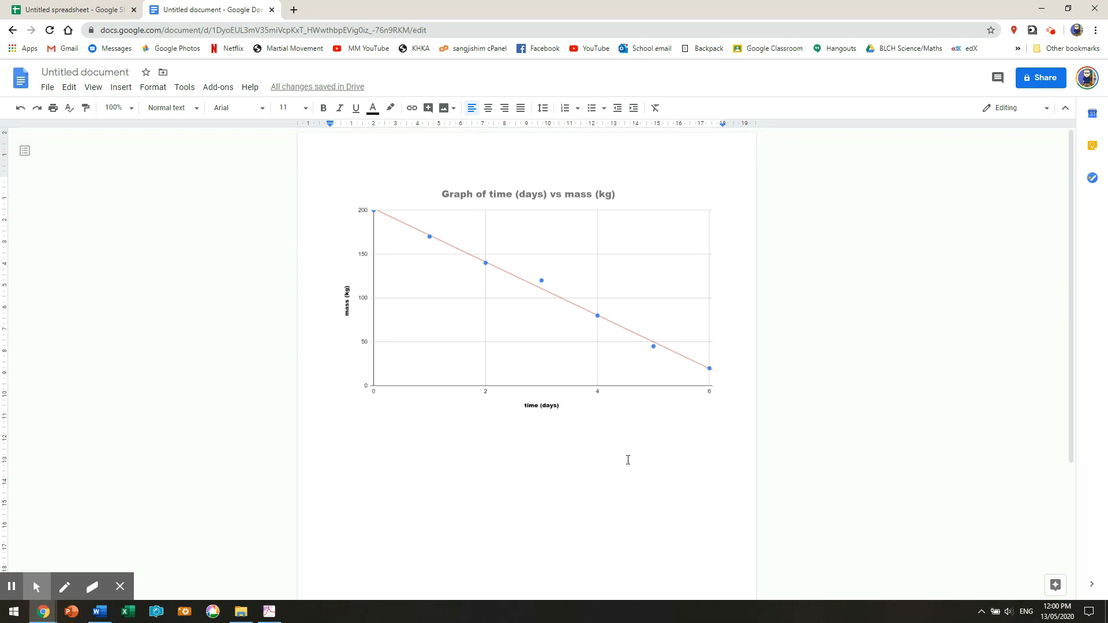
- Shrink the pasted chart to about half its width and centre it on the page
{"action": "left_click", "coordinate": [641, 375]}
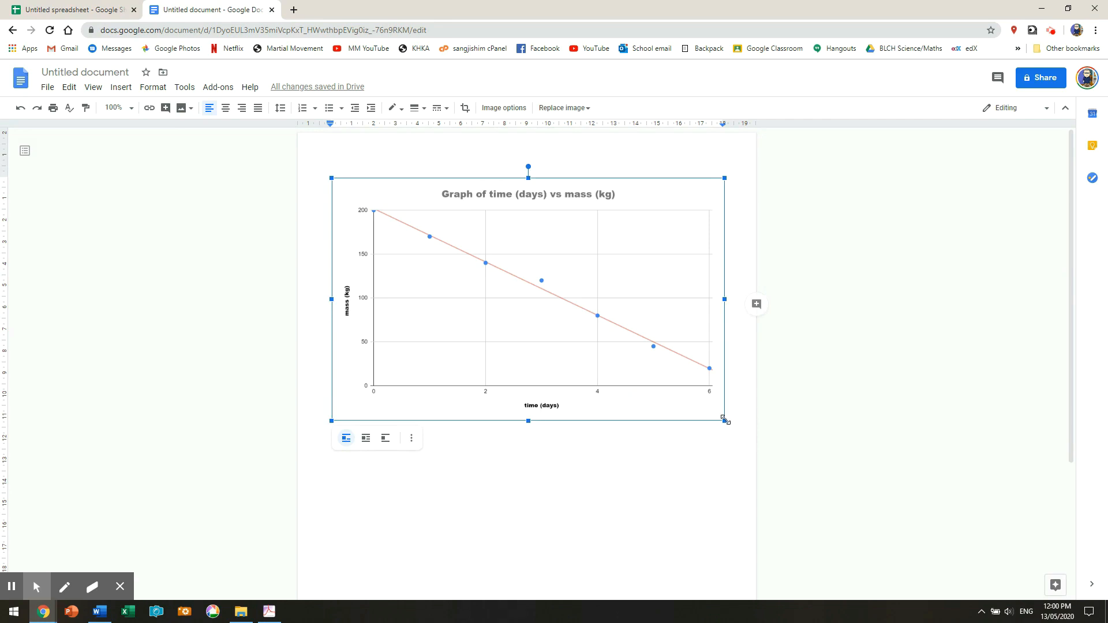
{"action": "left_click_drag", "start_coordinate": [725, 421], "coordinate": [517, 293]}
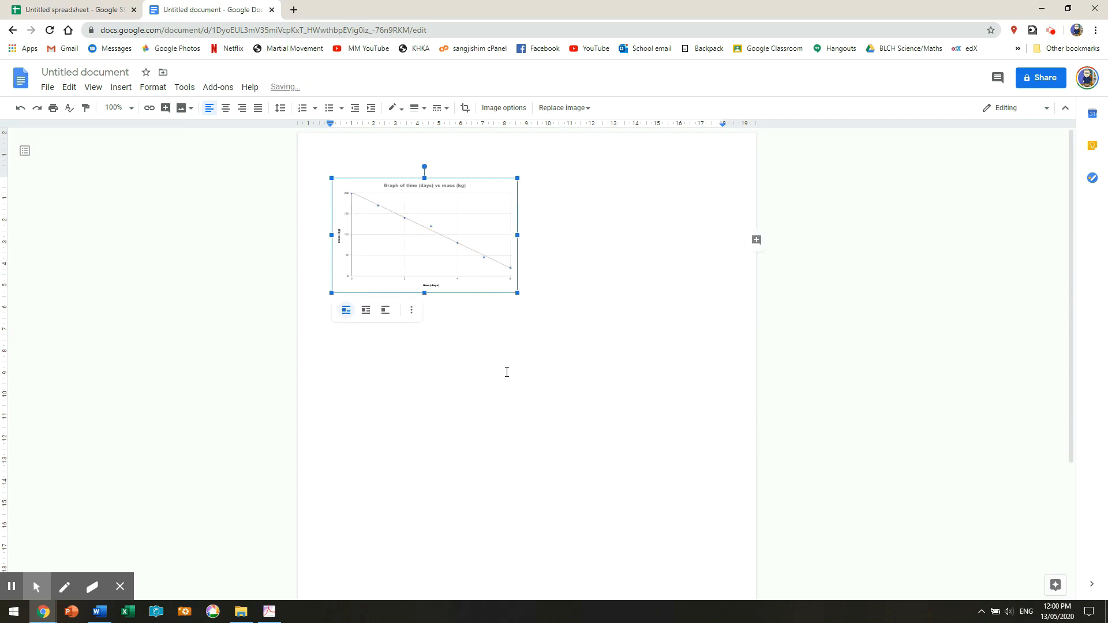
{"action": "left_click", "coordinate": [229, 111]}
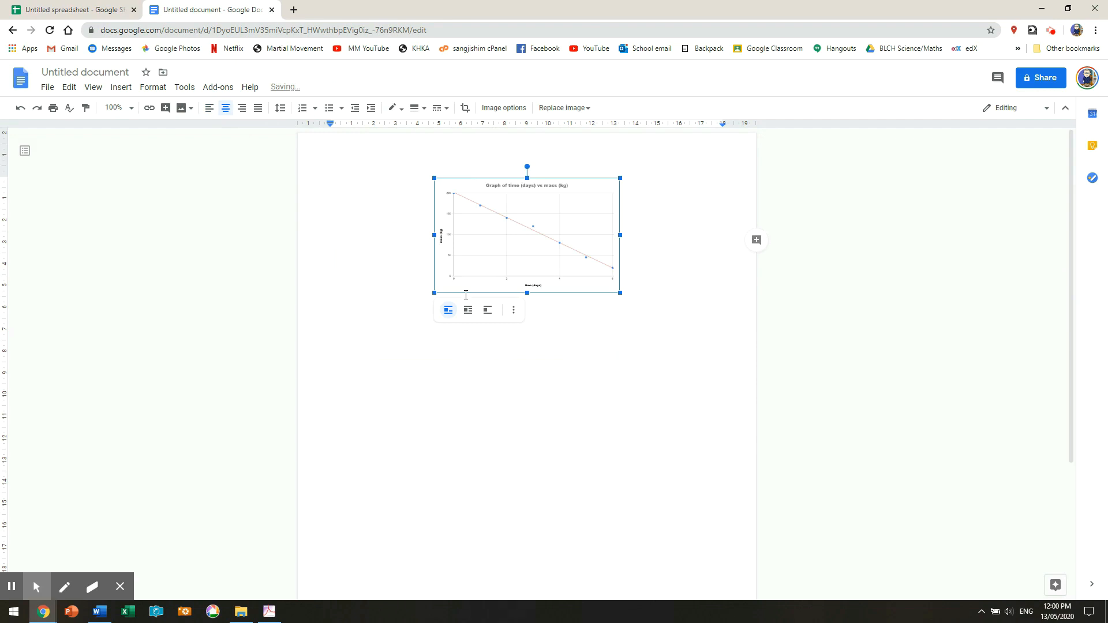
- Replace the unlinked chart in the document with a pasted copy that is linked to the spreadsheet
{"action": "key", "text": "Delete"}
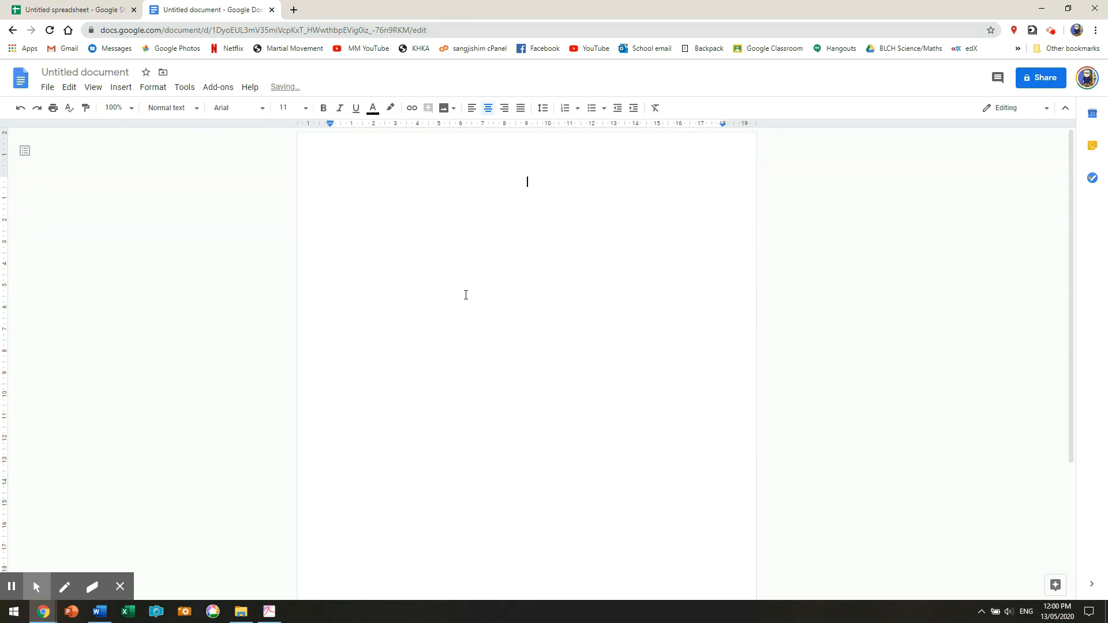
{"action": "key", "text": "ctrl+v"}
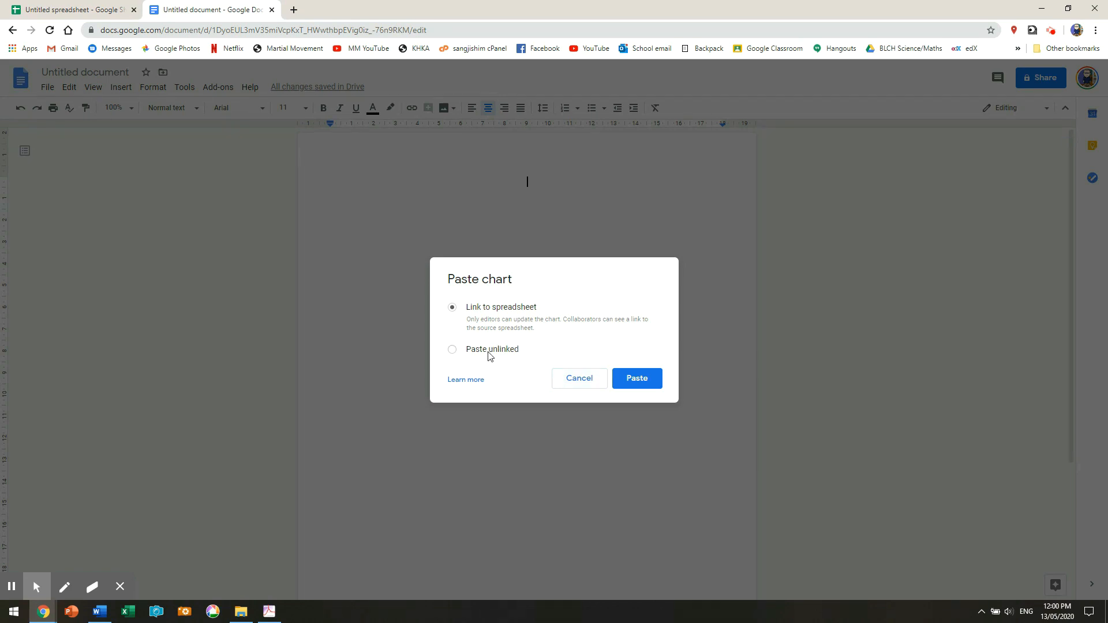
{"action": "left_click", "coordinate": [626, 379]}
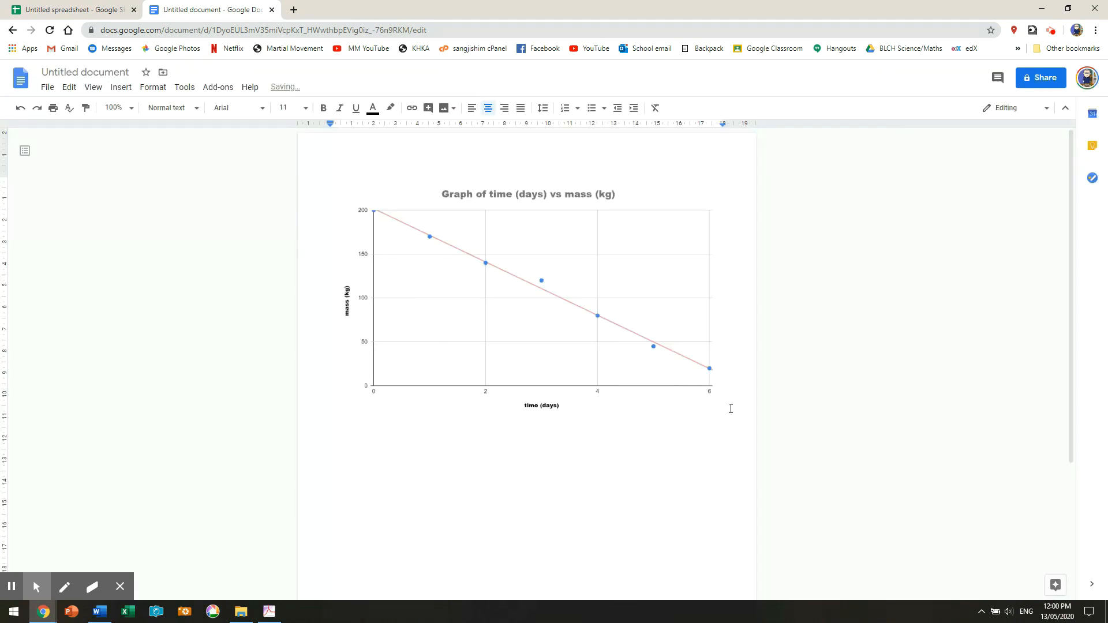
- Centre the linked chart on the page and resize it to slightly narrower than the text width
{"action": "left_click", "coordinate": [706, 384]}
{"action": "left_click_drag", "start_coordinate": [724, 421], "coordinate": [560, 312]}
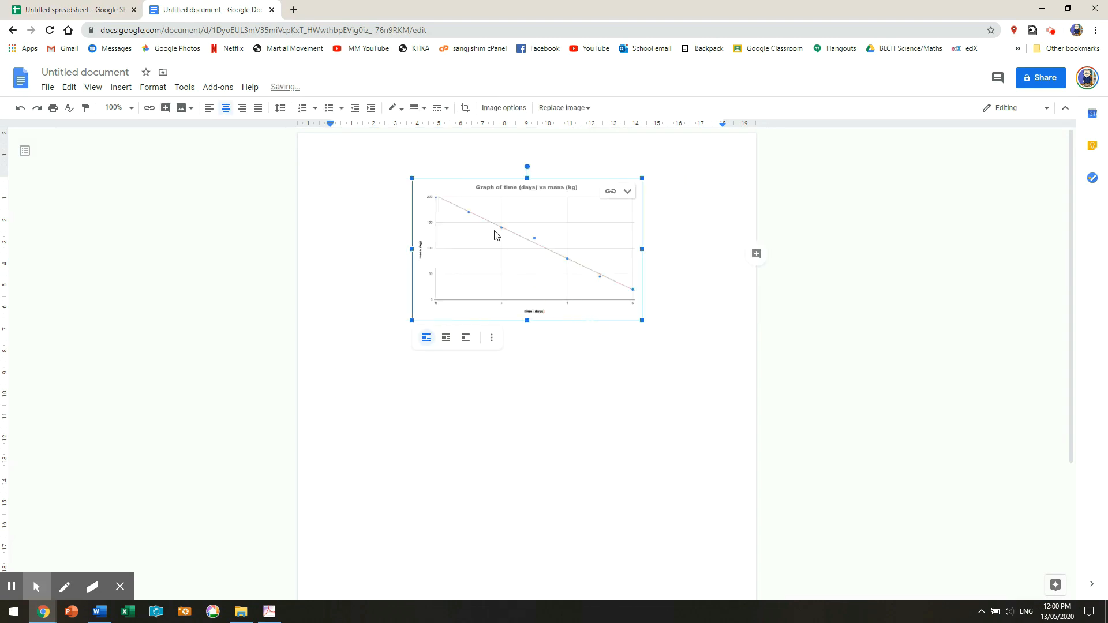
{"action": "left_click", "coordinate": [208, 108]}
{"action": "left_click", "coordinate": [228, 110]}
{"action": "left_click_drag", "start_coordinate": [642, 320], "coordinate": [695, 392]}
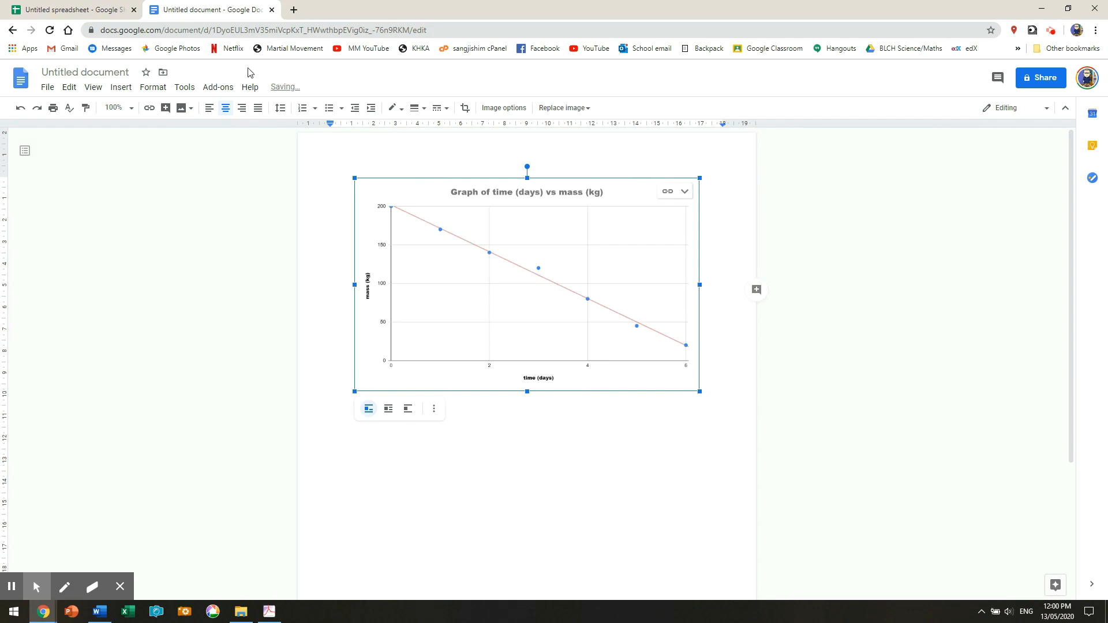
- Switch to the Google Sheets spreadsheet and set the mass for day 3 to 83 and for day 1 to 168
{"action": "left_click", "coordinate": [97, 8]}
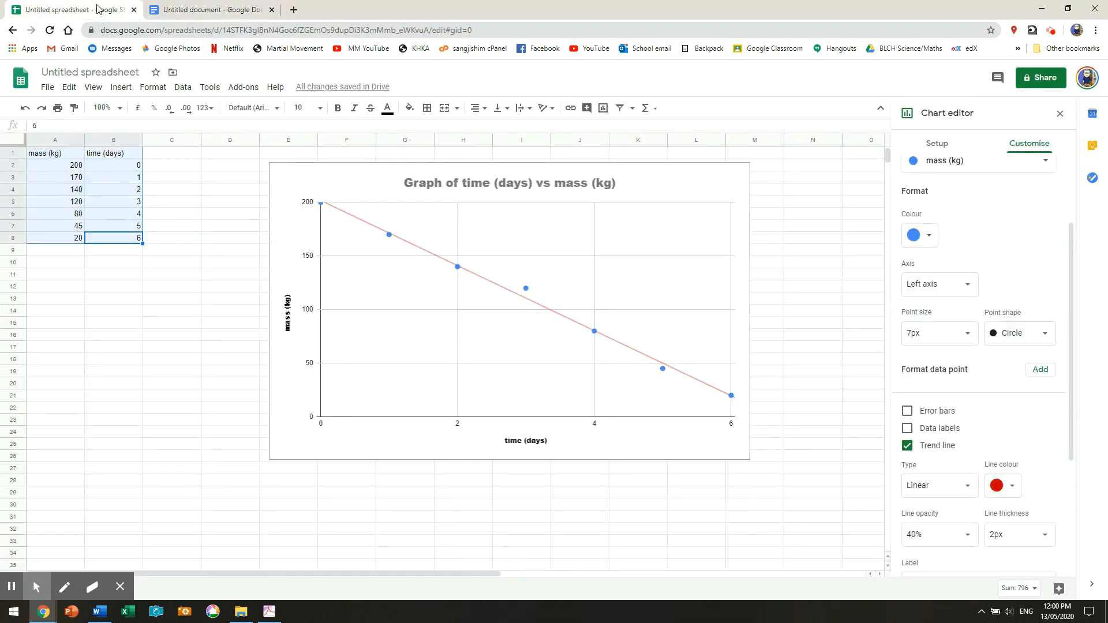
{"action": "left_click", "coordinate": [71, 202]}
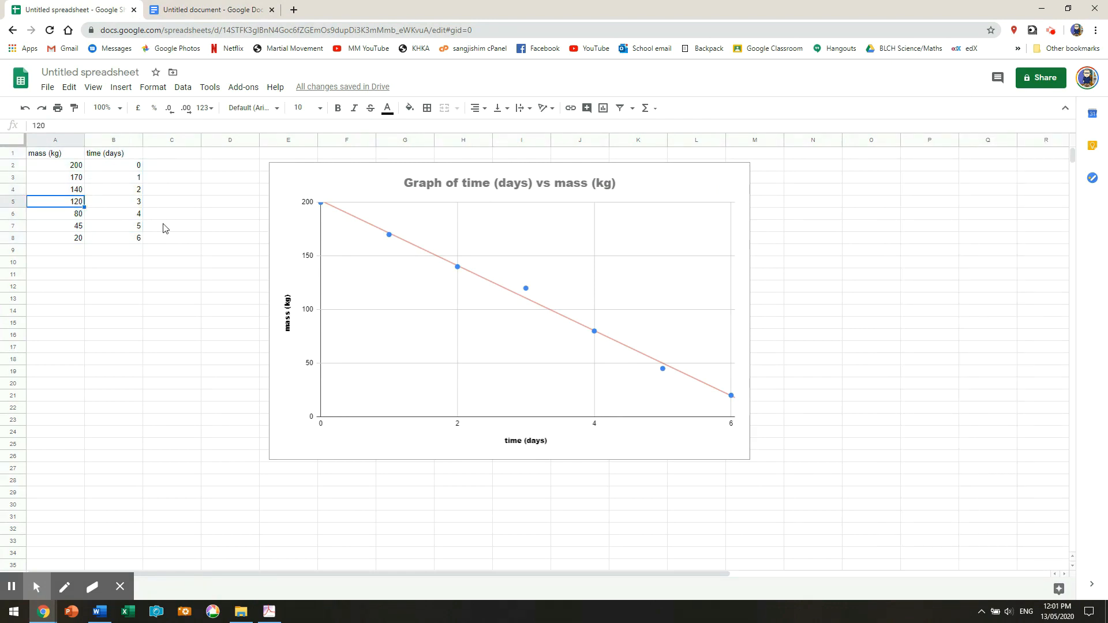
{"action": "type", "text": "83"}
{"action": "key", "text": "Return"}
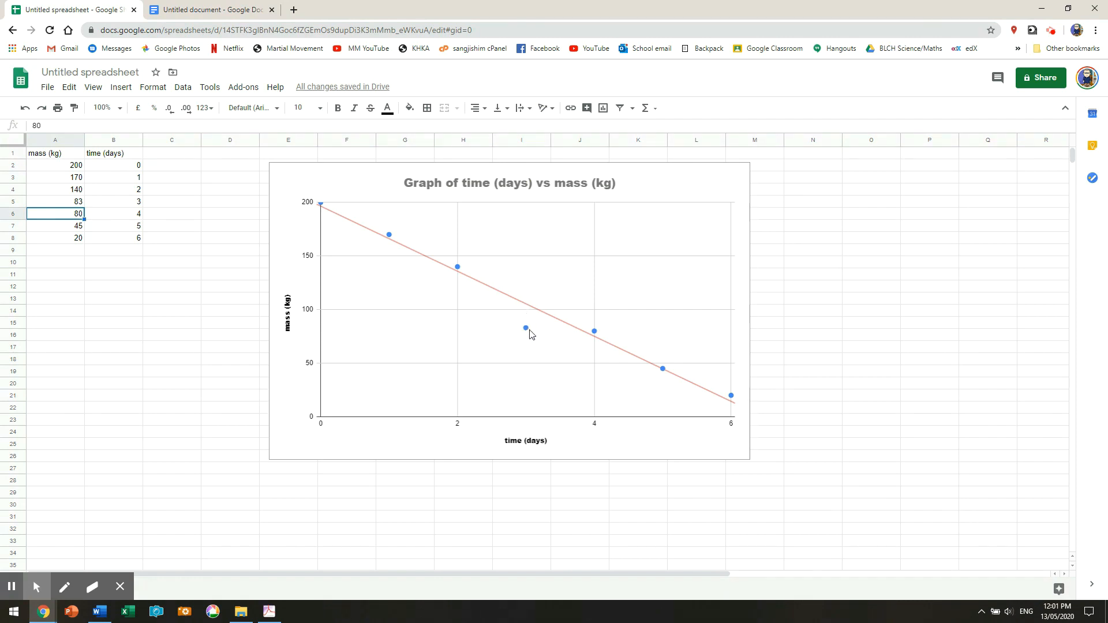
{"action": "left_click", "coordinate": [68, 181]}
{"action": "type", "text": "168"}
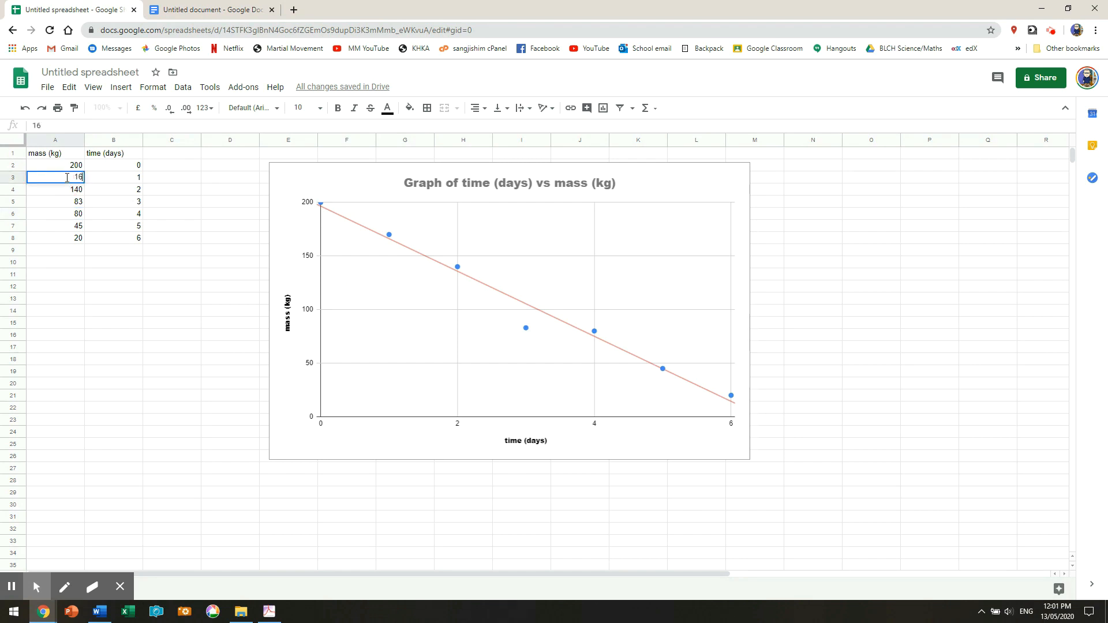
{"action": "key", "text": "Return"}
- Set the mass for day 5 to 57 and for day 6 to 74
{"action": "key", "text": "Down"}
{"action": "key", "text": "Down"}
{"action": "key", "text": "Down"}
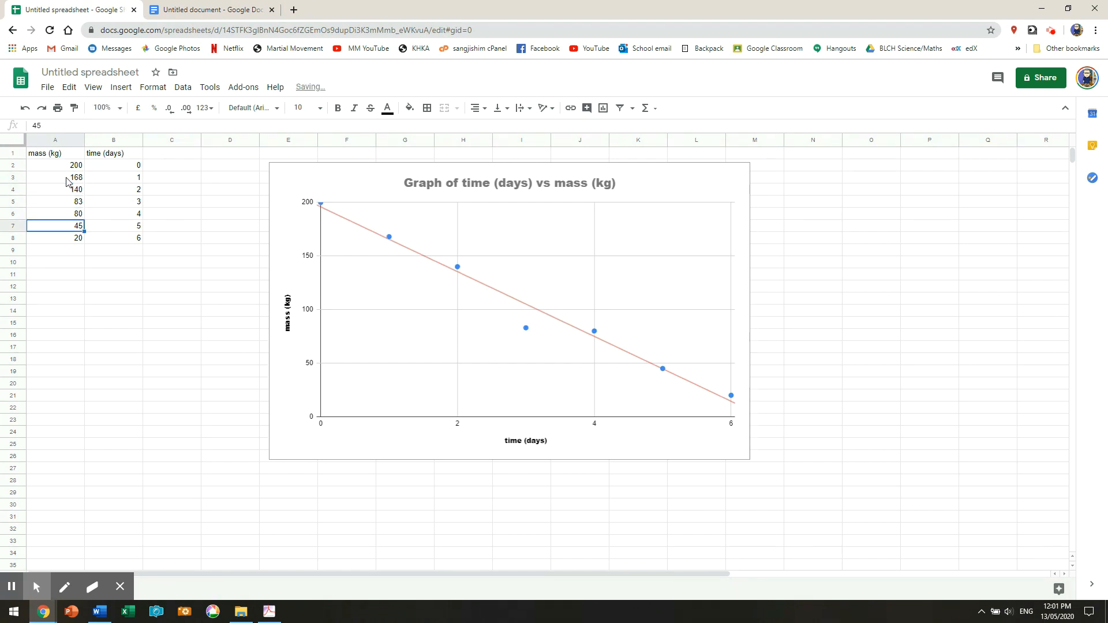
{"action": "type", "text": "57"}
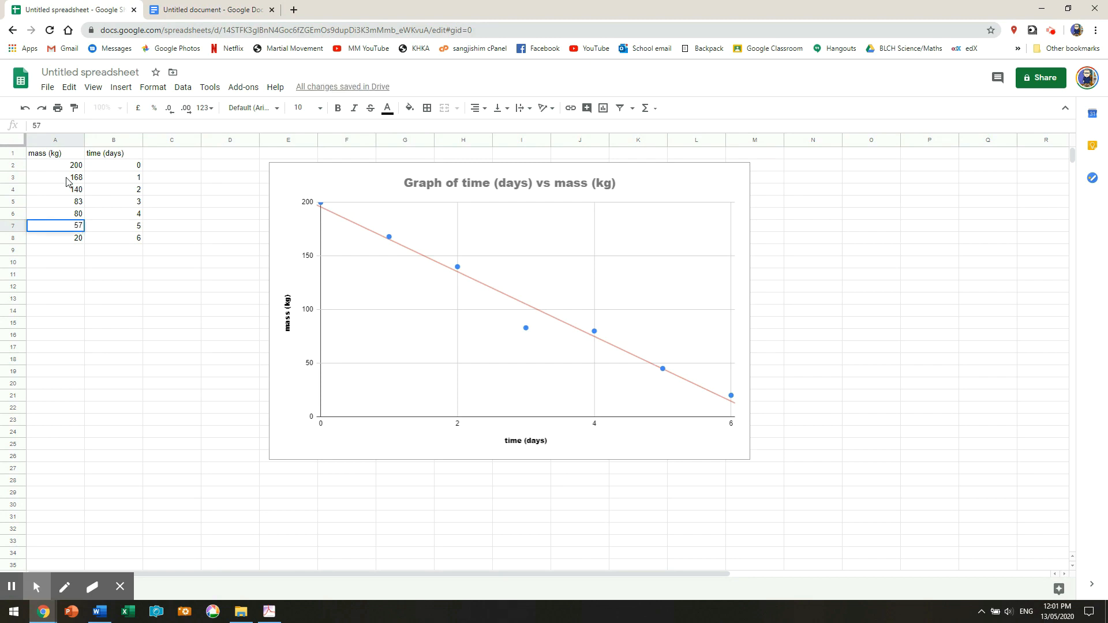
{"action": "key", "text": "Return"}
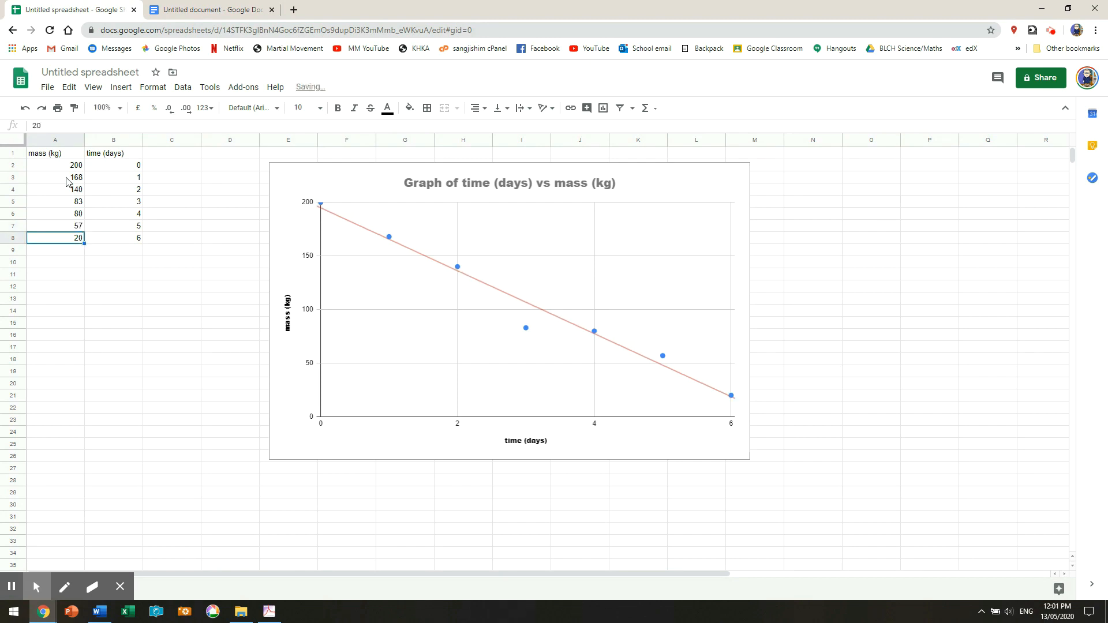
{"action": "left_click", "coordinate": [76, 241]}
{"action": "type", "text": "74"}
{"action": "key", "text": "Return"}
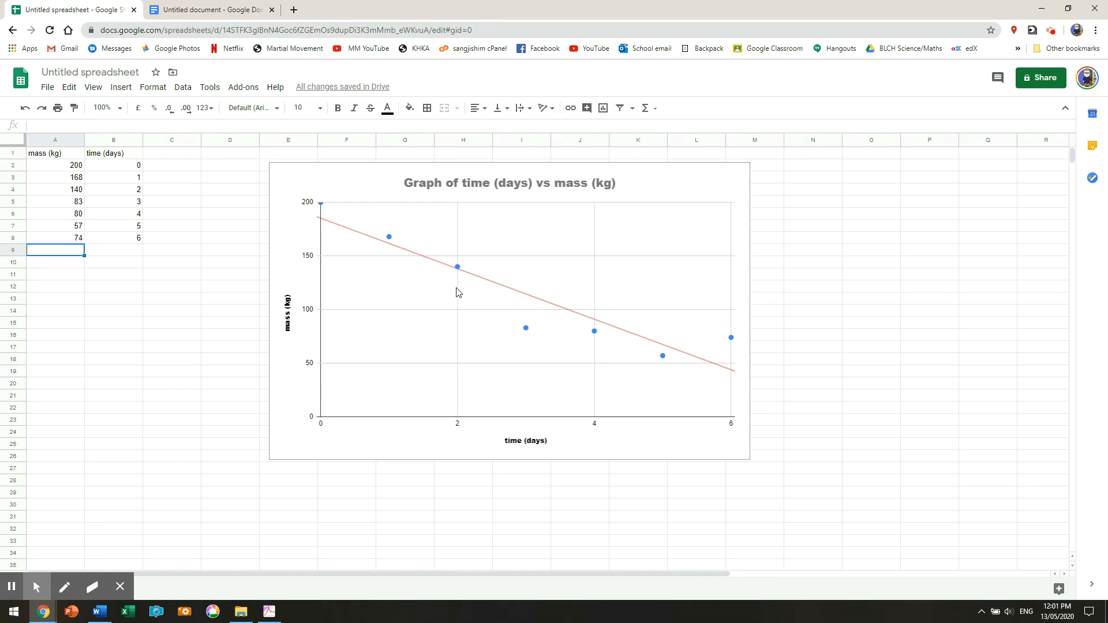
- Update the linked chart in the Google Docs document with the changed data, and return to the Google Sheets spreadsheet
{"action": "left_click", "coordinate": [231, 10]}
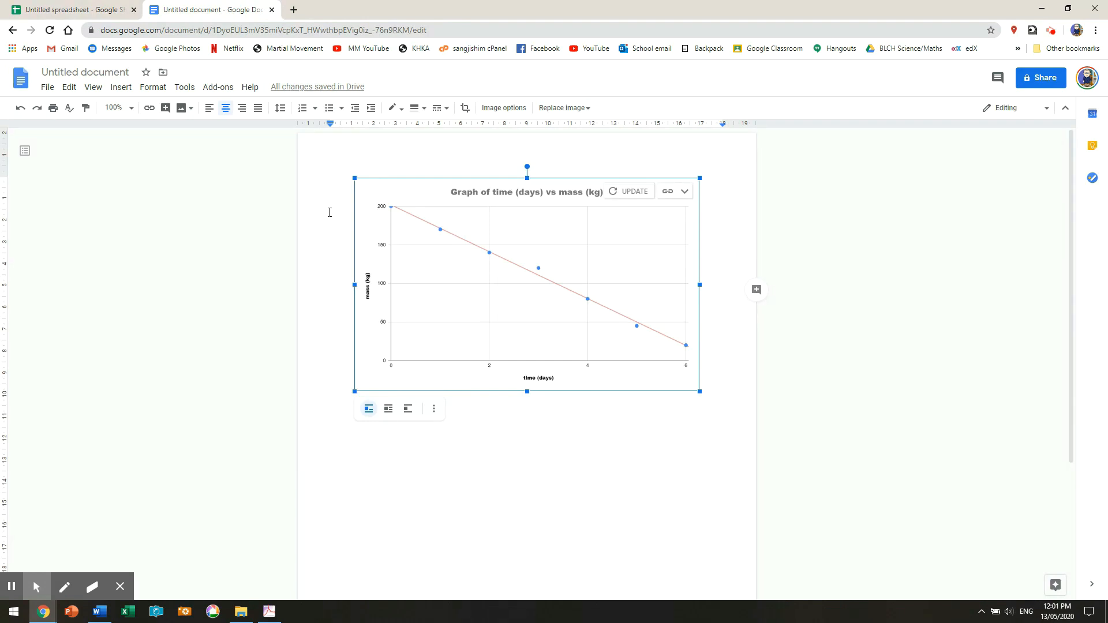
{"action": "left_click", "coordinate": [638, 192]}
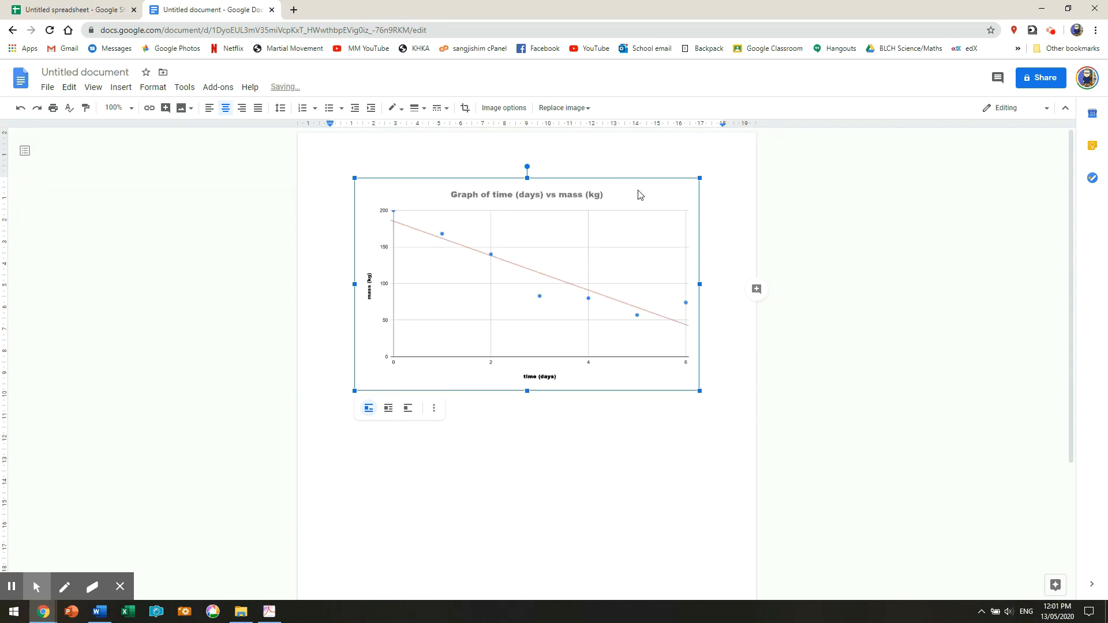
{"action": "left_click", "coordinate": [95, 8]}
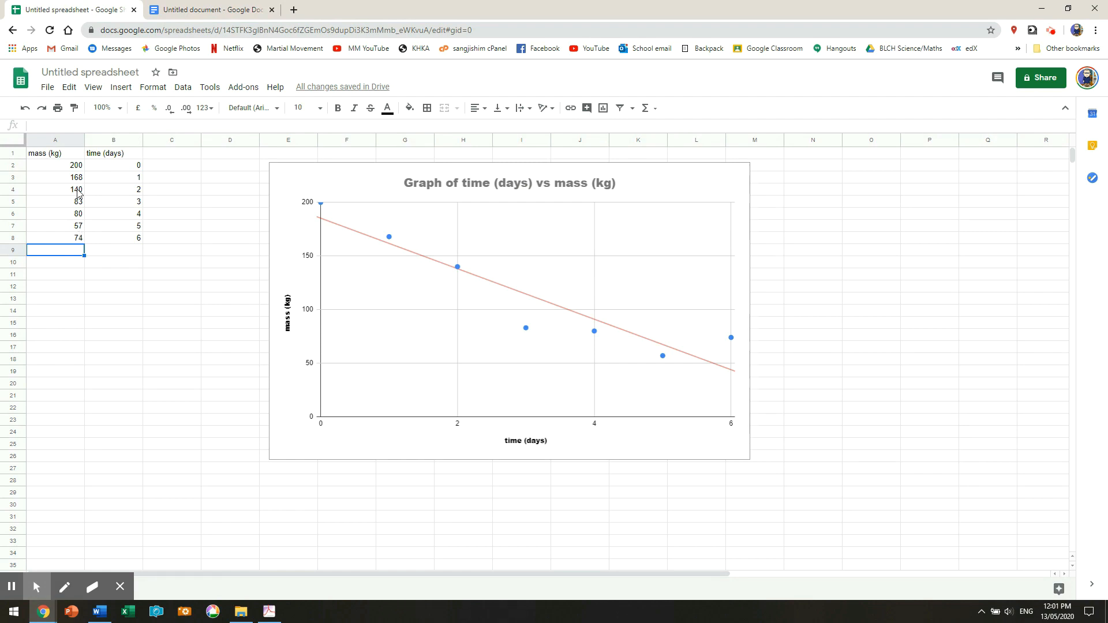
{"action": "left_click", "coordinate": [213, 10]}
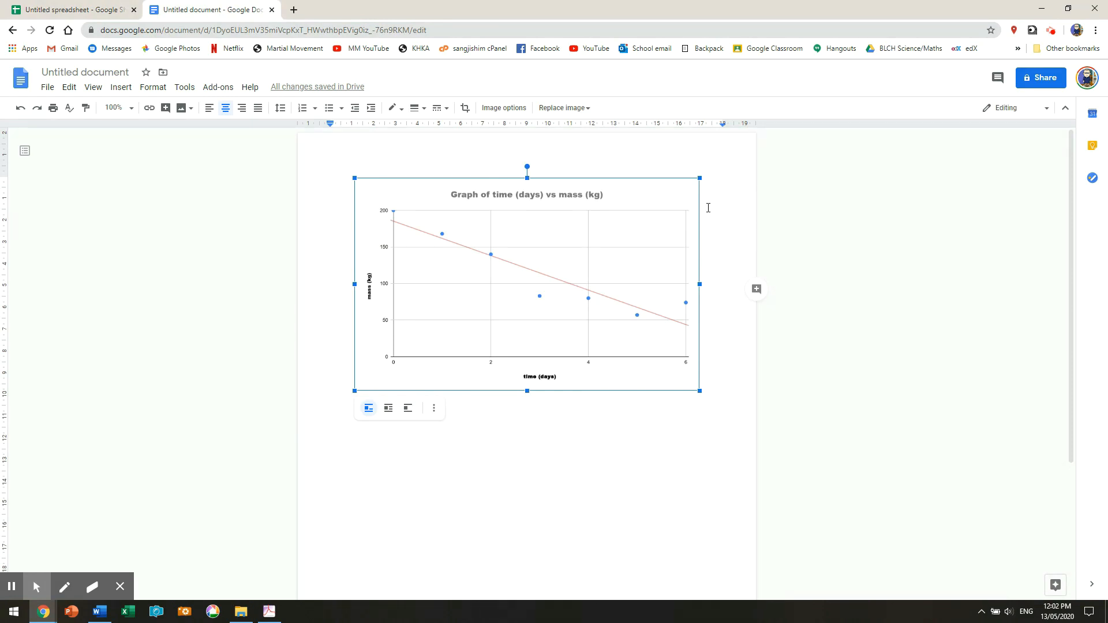
{"action": "left_click", "coordinate": [104, 11]}
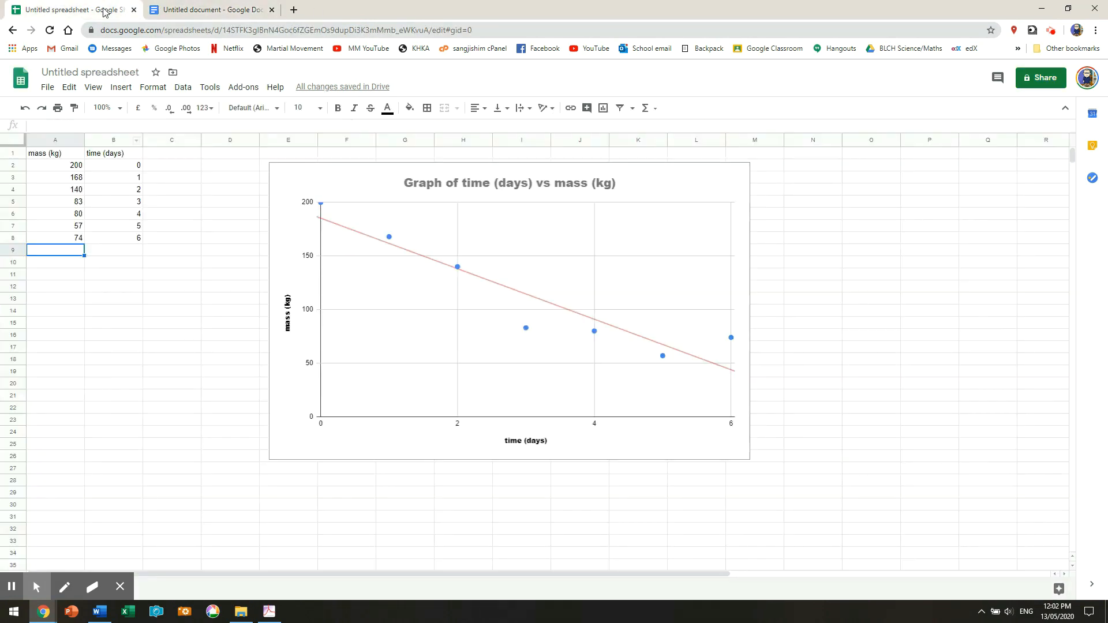